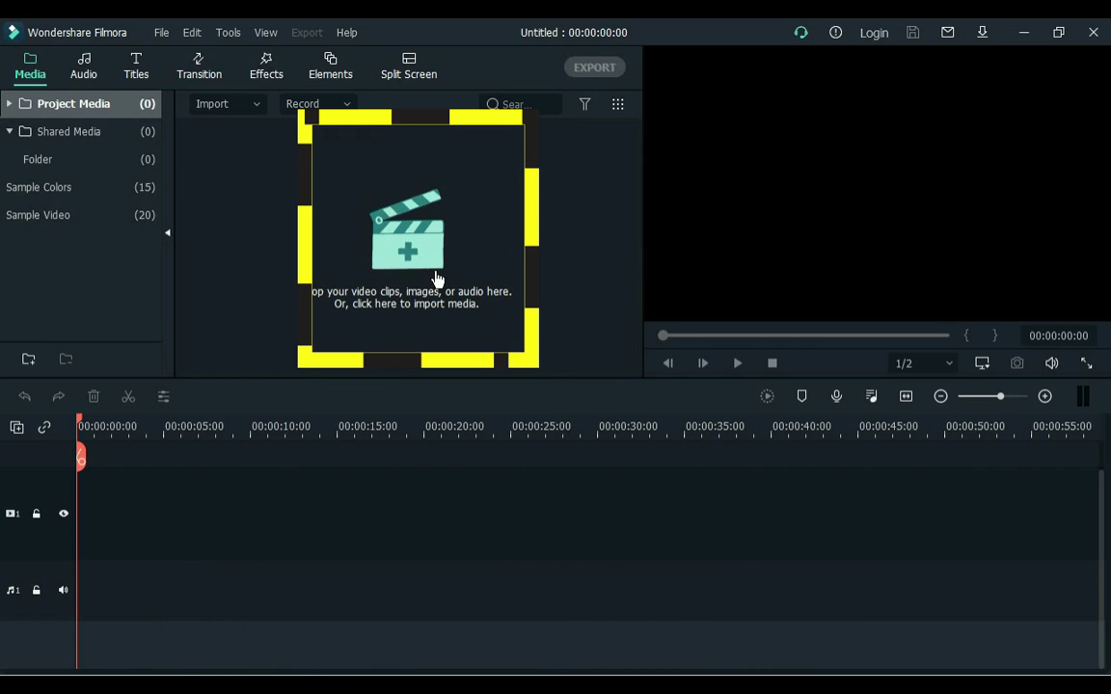
- Select every file in the How to Edit folder and import all eleven clips into the media library
click(436, 279)
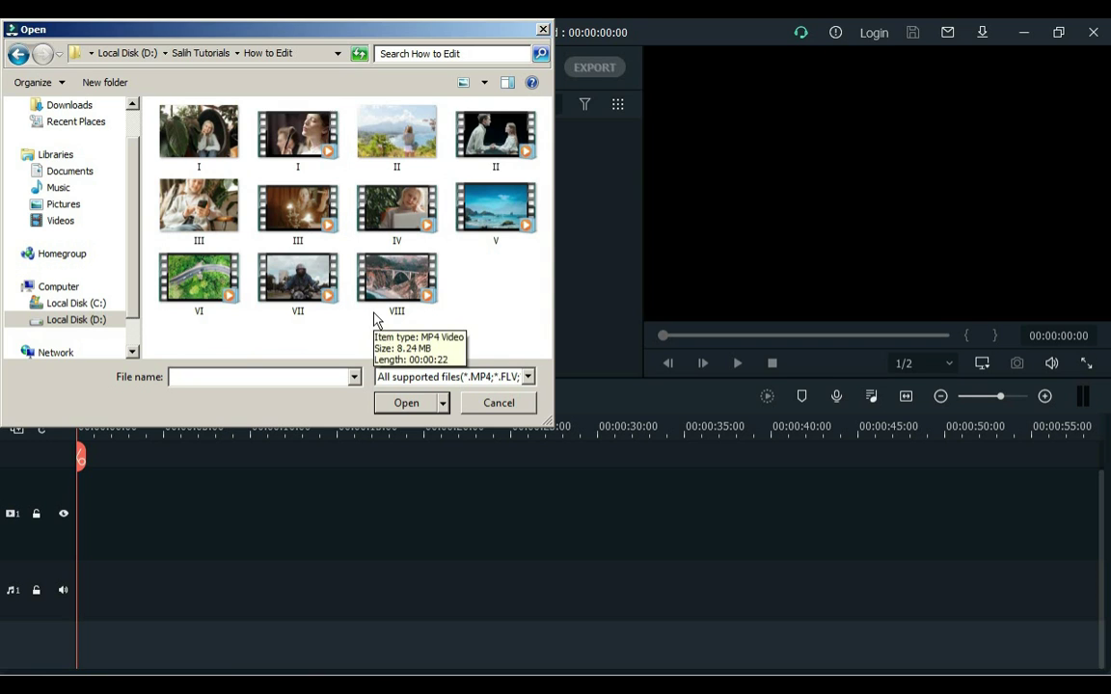
drag(487, 345, 154, 130)
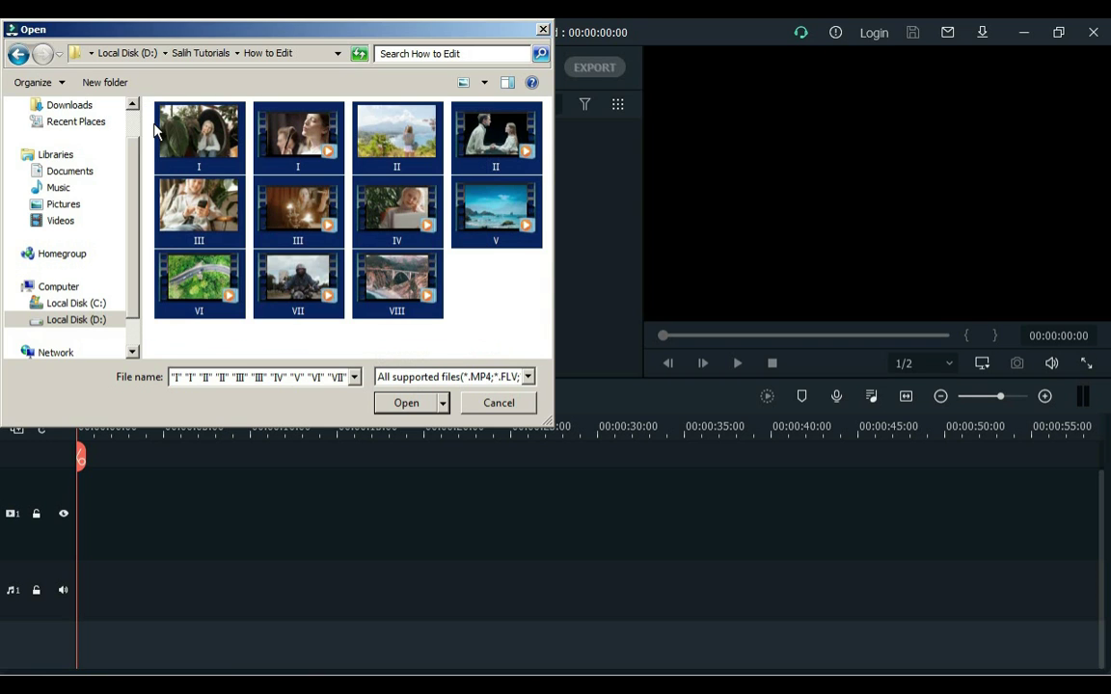
click(404, 404)
drag(637, 164, 637, 248)
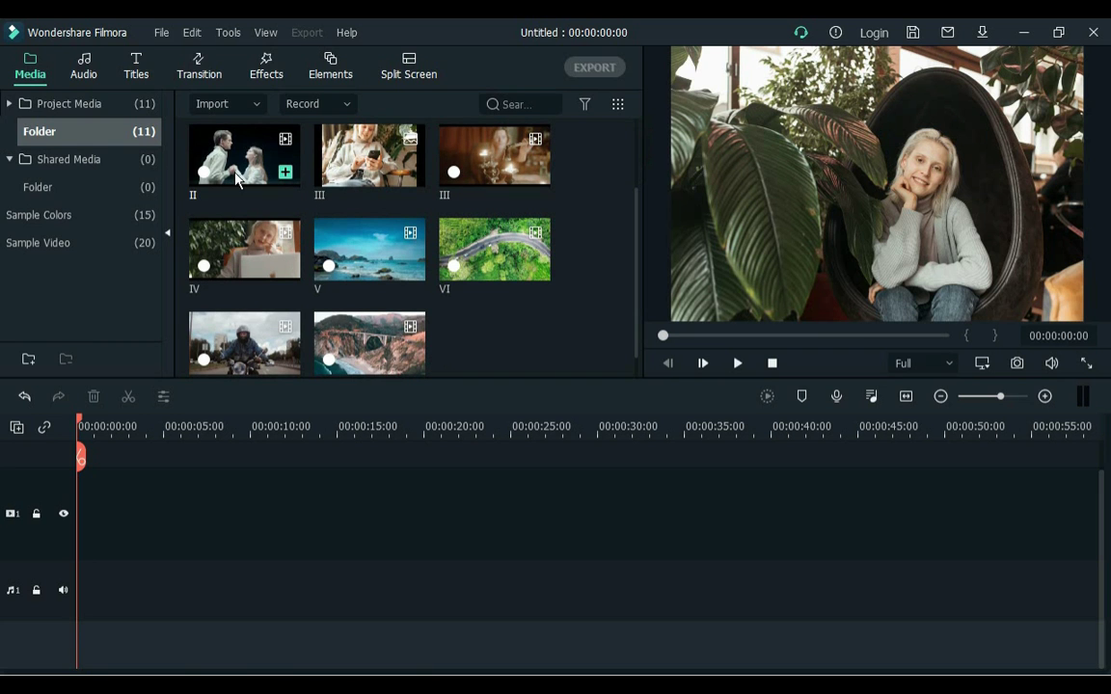
- Trim clip II to end at 00:00:12:16, add it to the timeline, and match the project to 1366 x 720 25fps
double_click(236, 180)
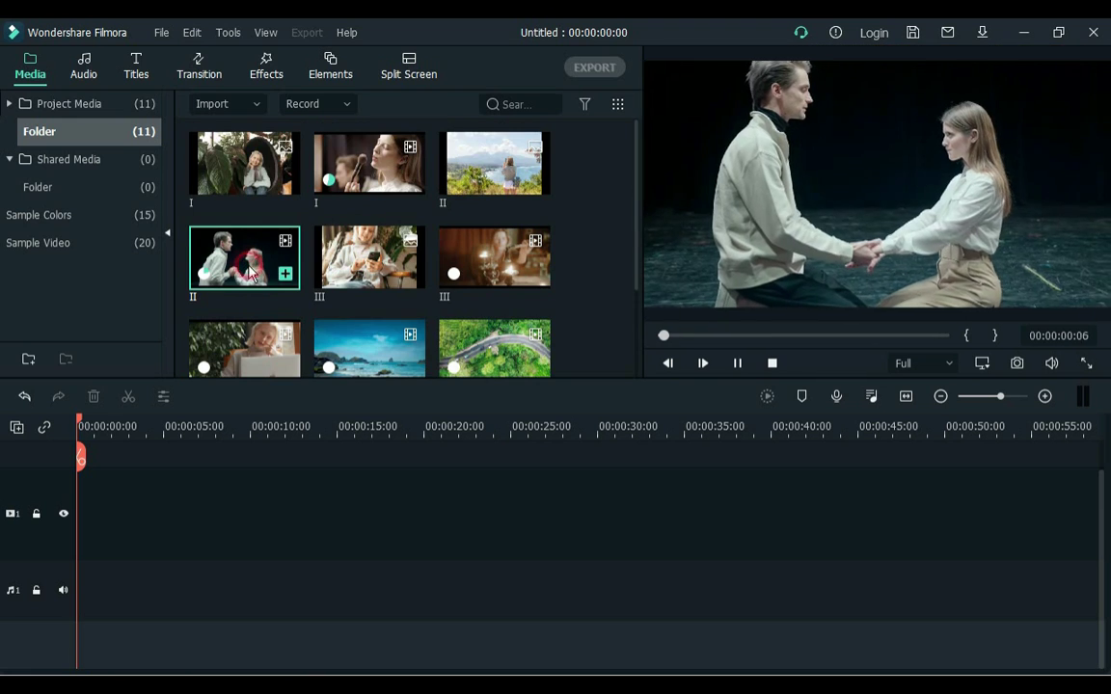
click(736, 365)
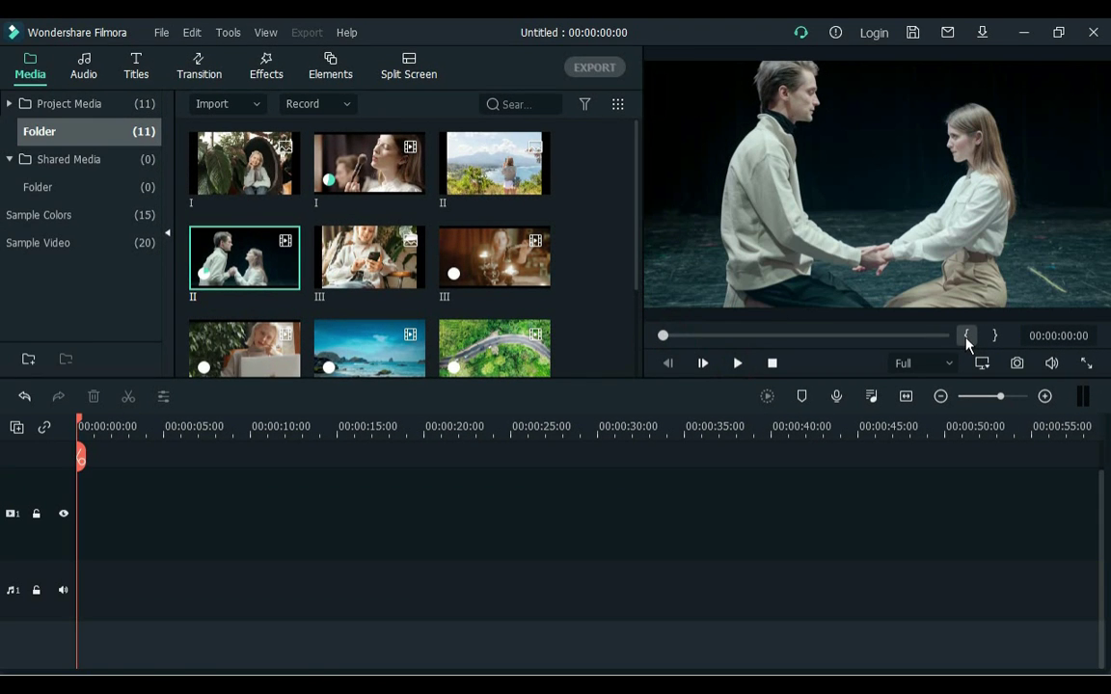
click(821, 340)
click(743, 337)
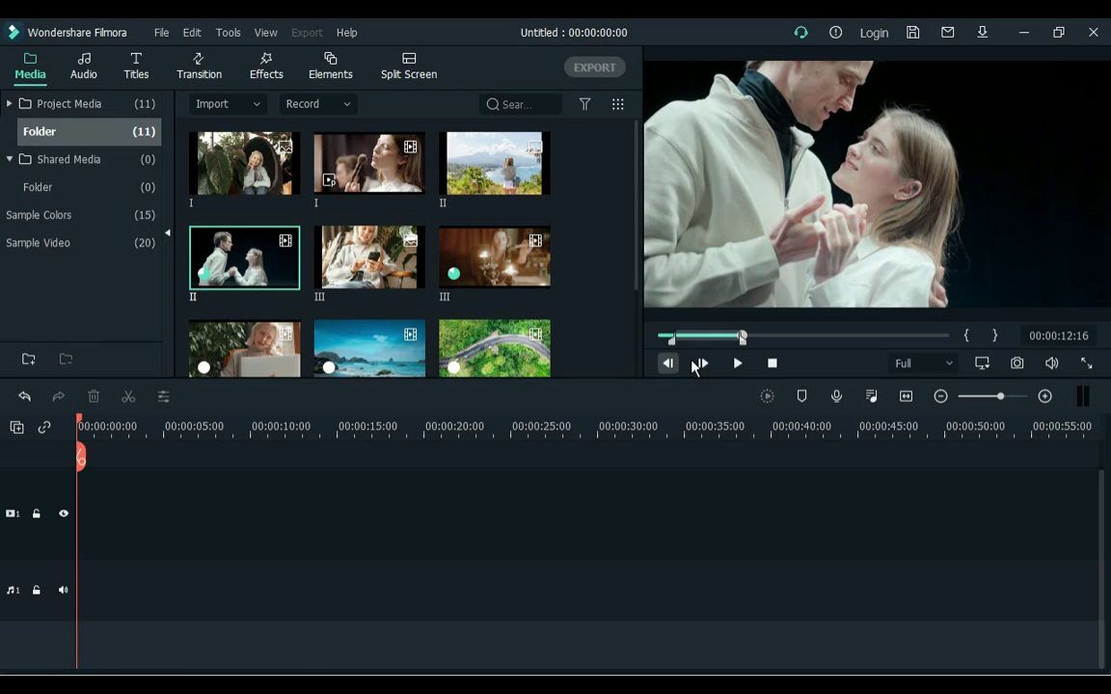
drag(231, 273, 94, 529)
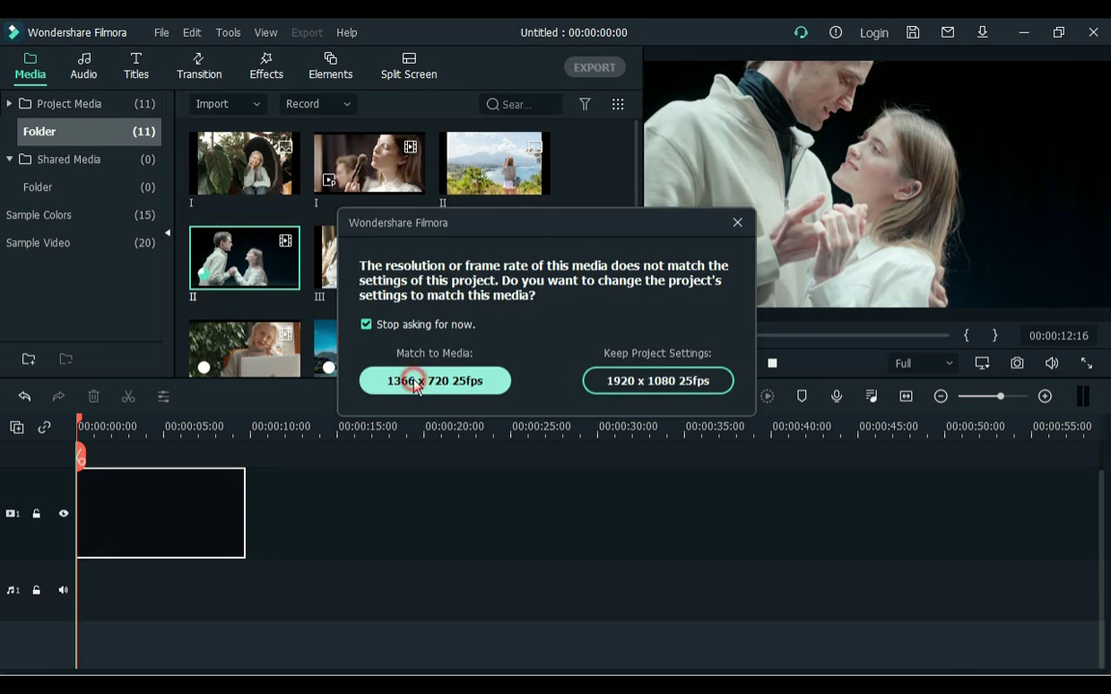
click(415, 383)
- Trim clip I from 00:00:04:12 to 00:00:08:16 and add it after clip II
click(369, 164)
click(707, 335)
click(738, 364)
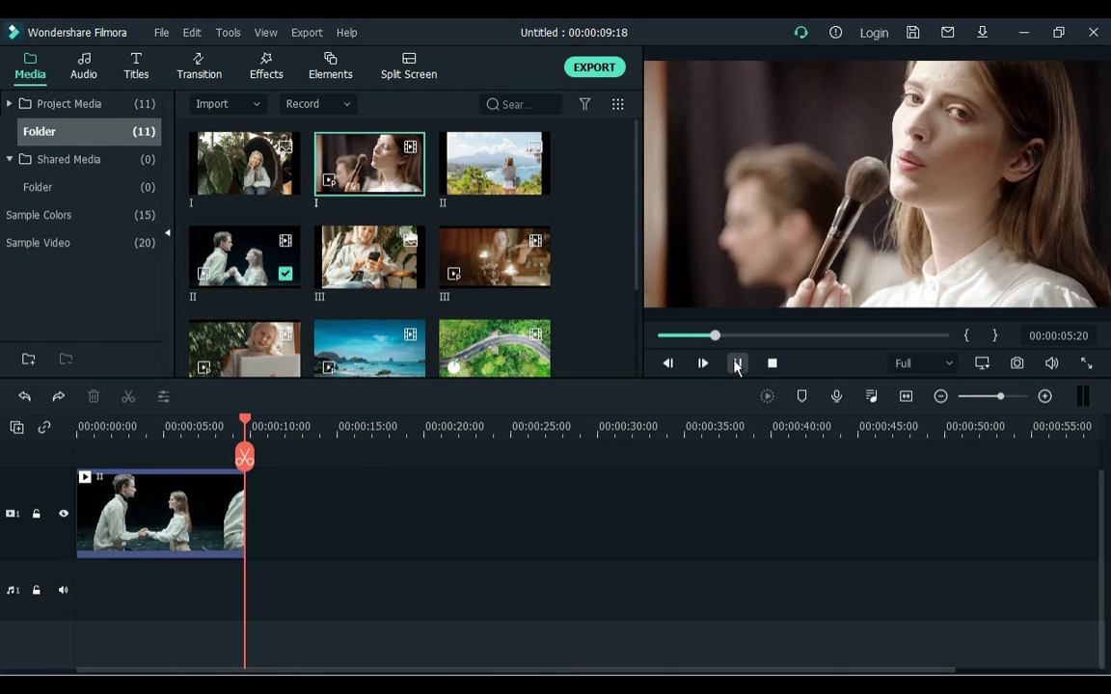
click(738, 363)
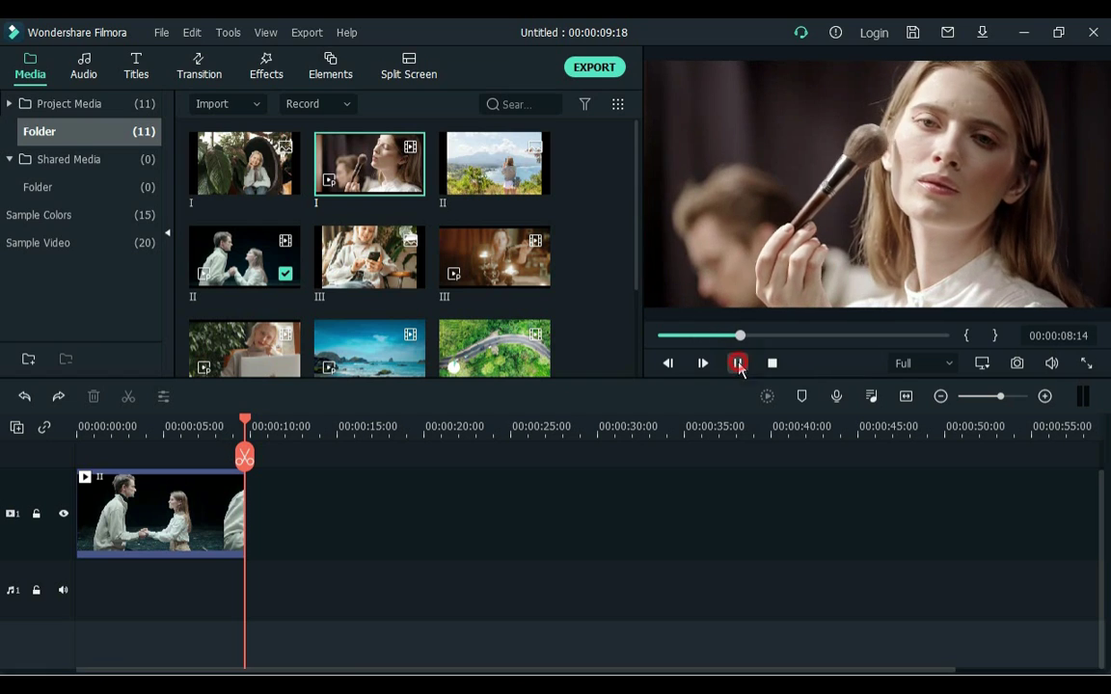
click(995, 337)
drag(658, 349, 784, 345)
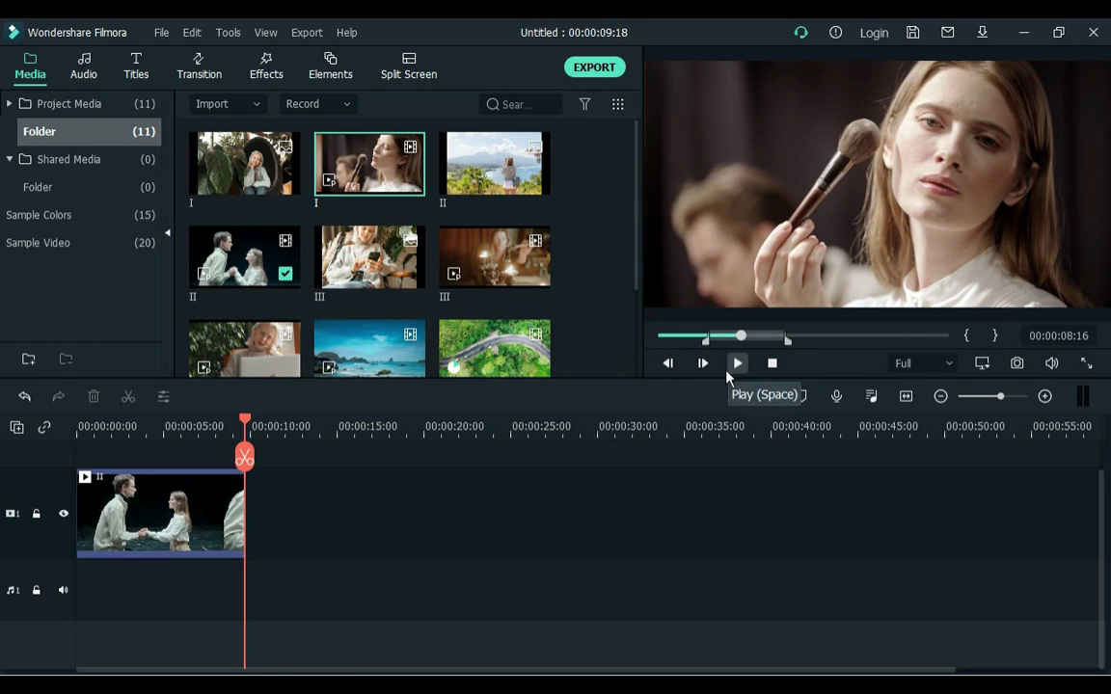
drag(362, 168, 270, 545)
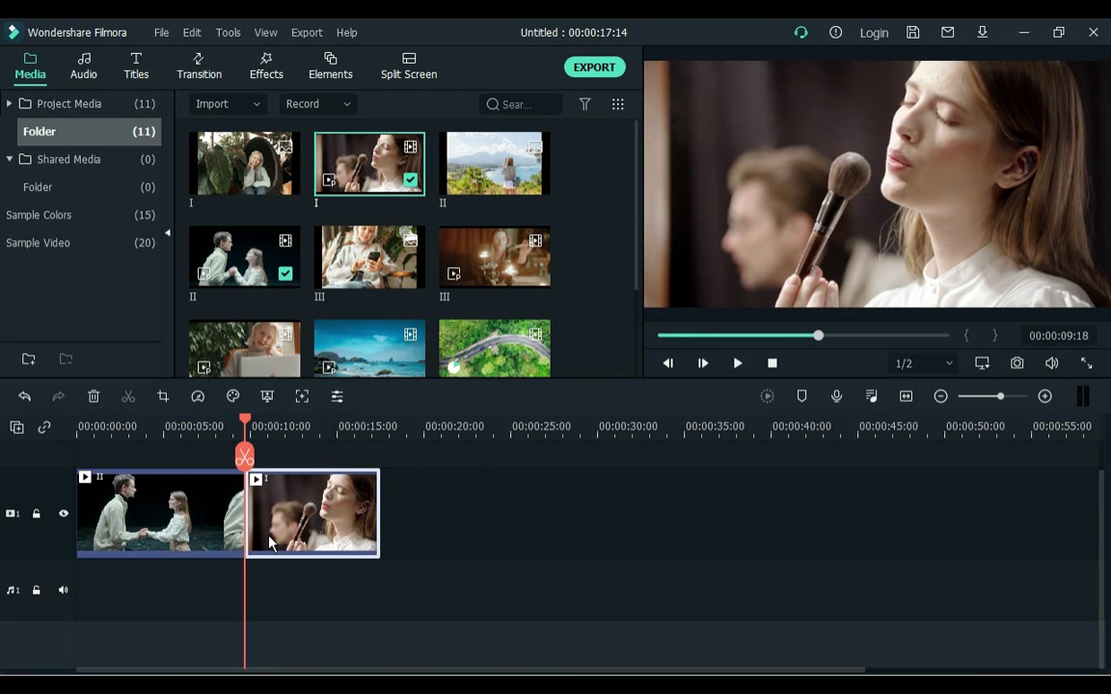
- Crop the landscape photo to 16:9, with the crop area moved down to the image bottom
click(475, 172)
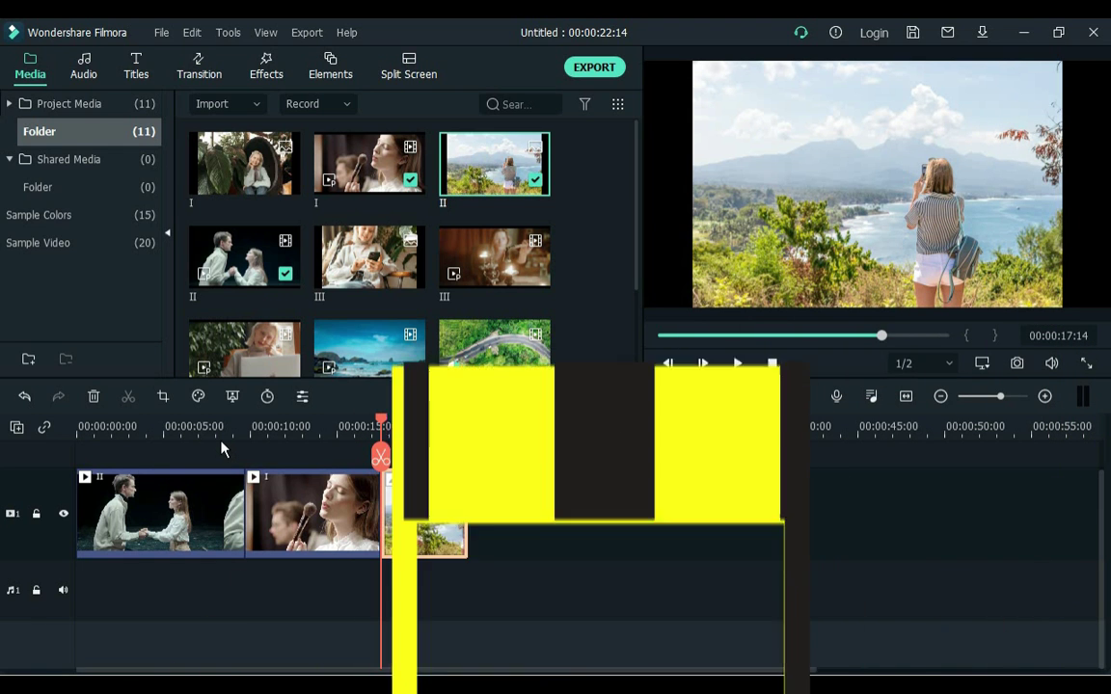
click(163, 396)
click(282, 523)
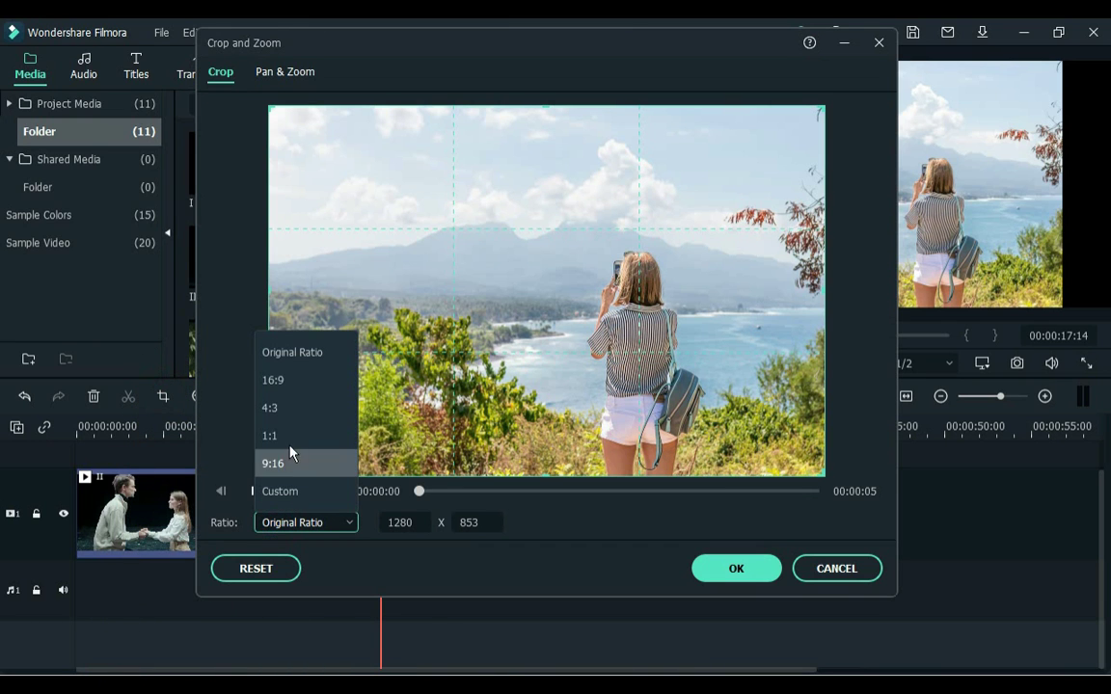
click(290, 382)
drag(620, 368, 612, 468)
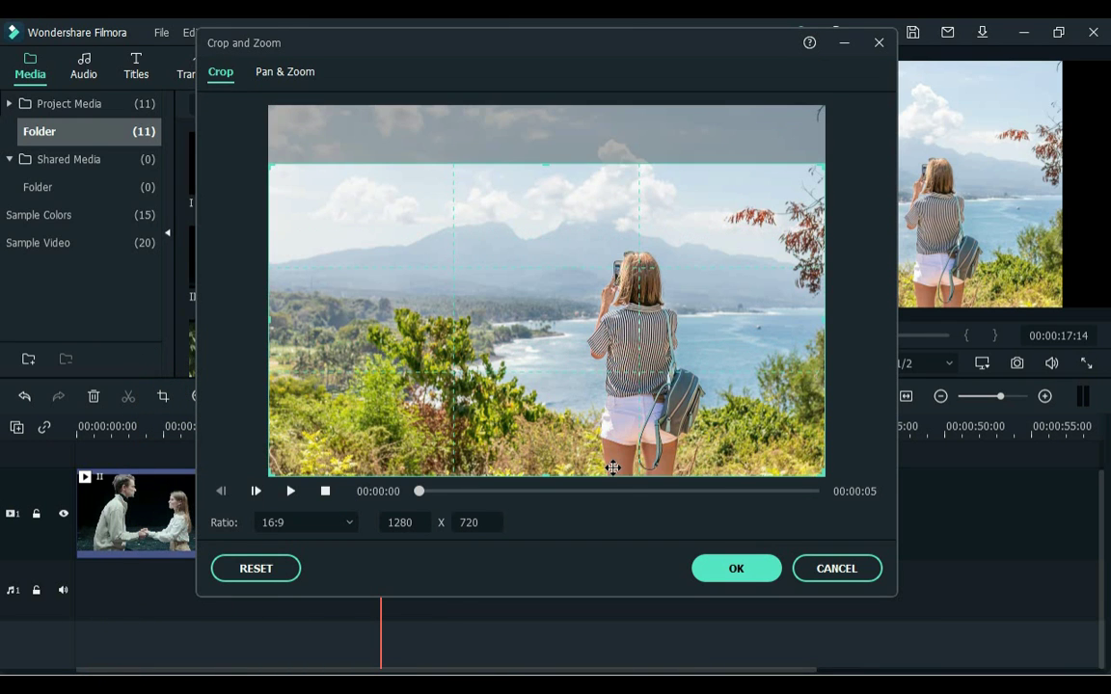
click(735, 569)
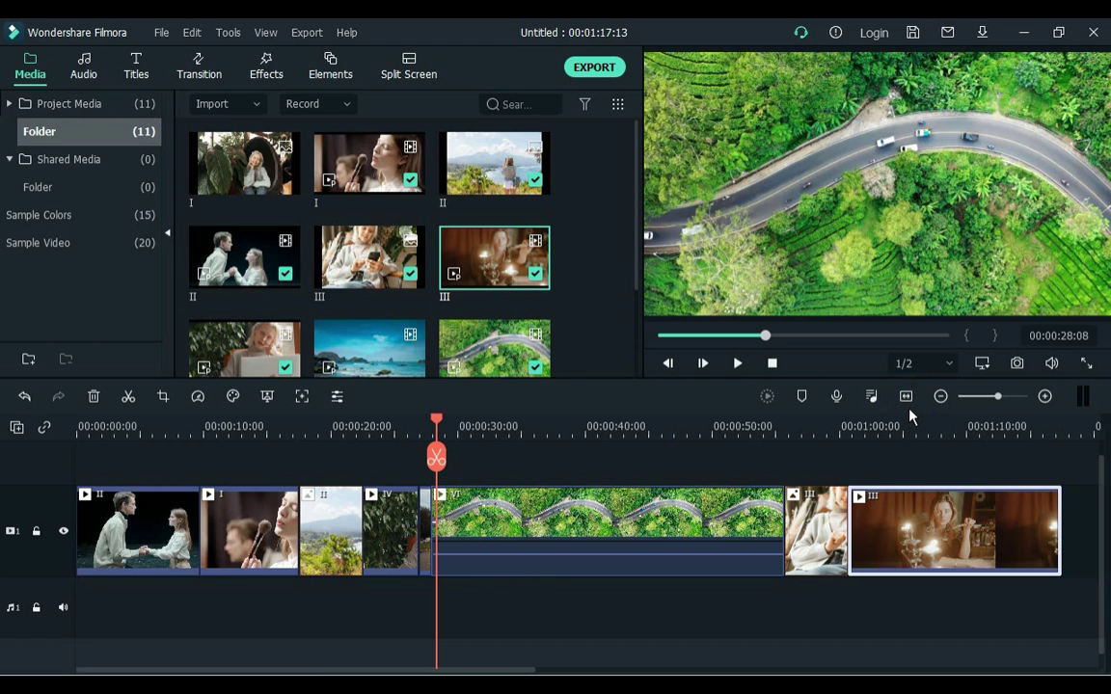
- Set the first clip and clip I to 2x speed
click(120, 531)
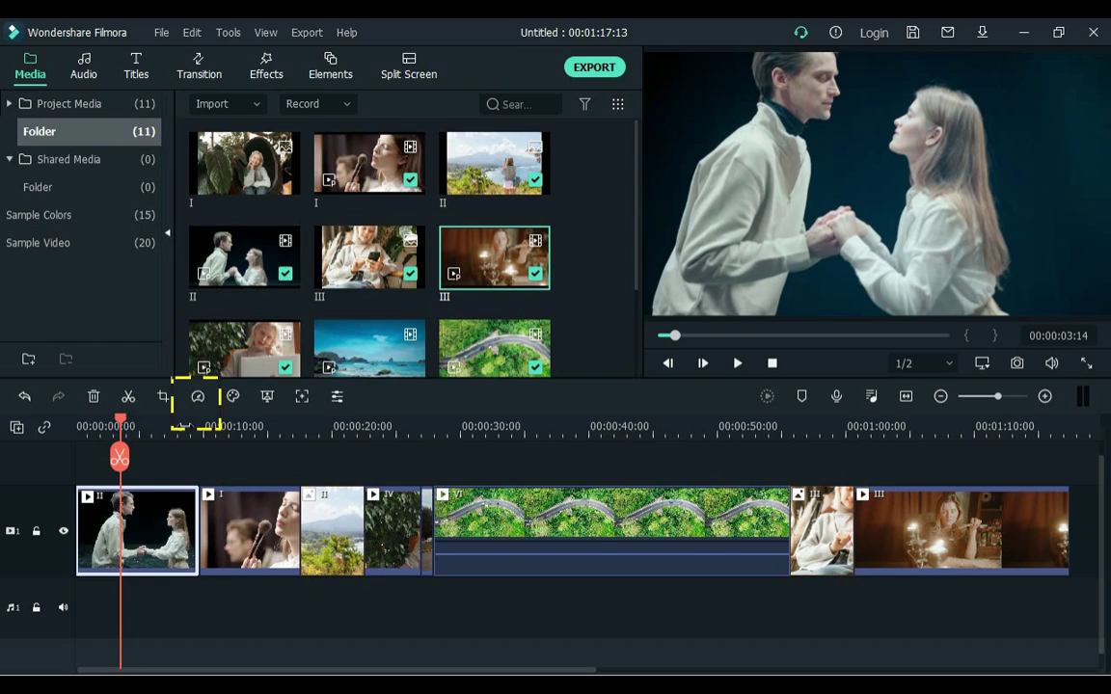
click(198, 397)
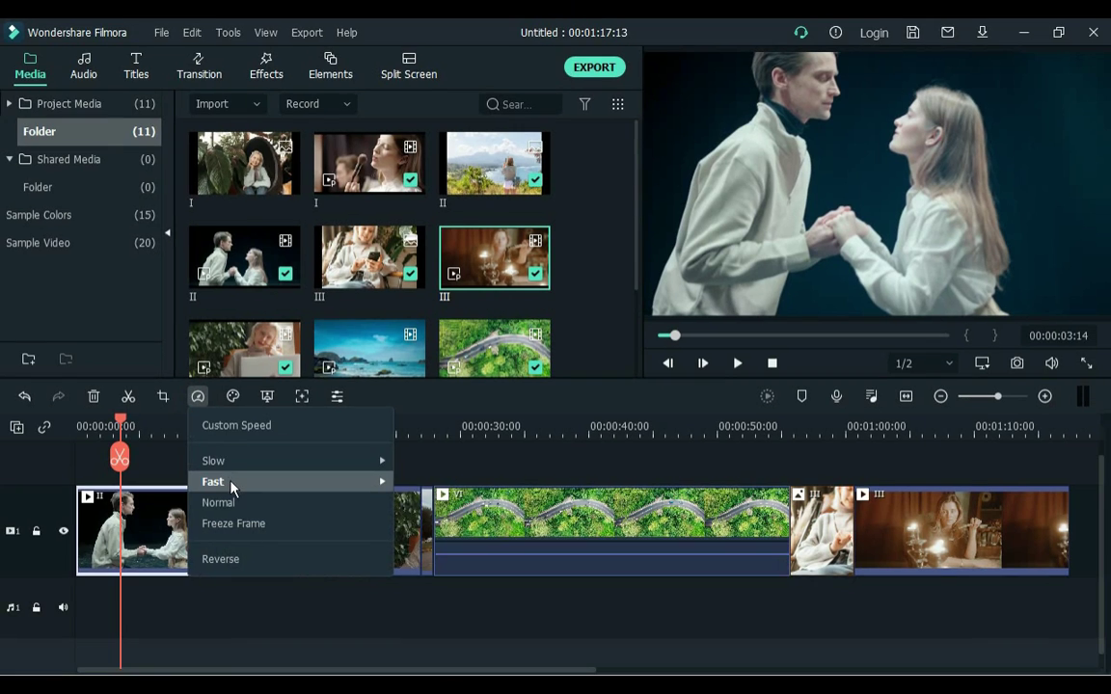
click(358, 362)
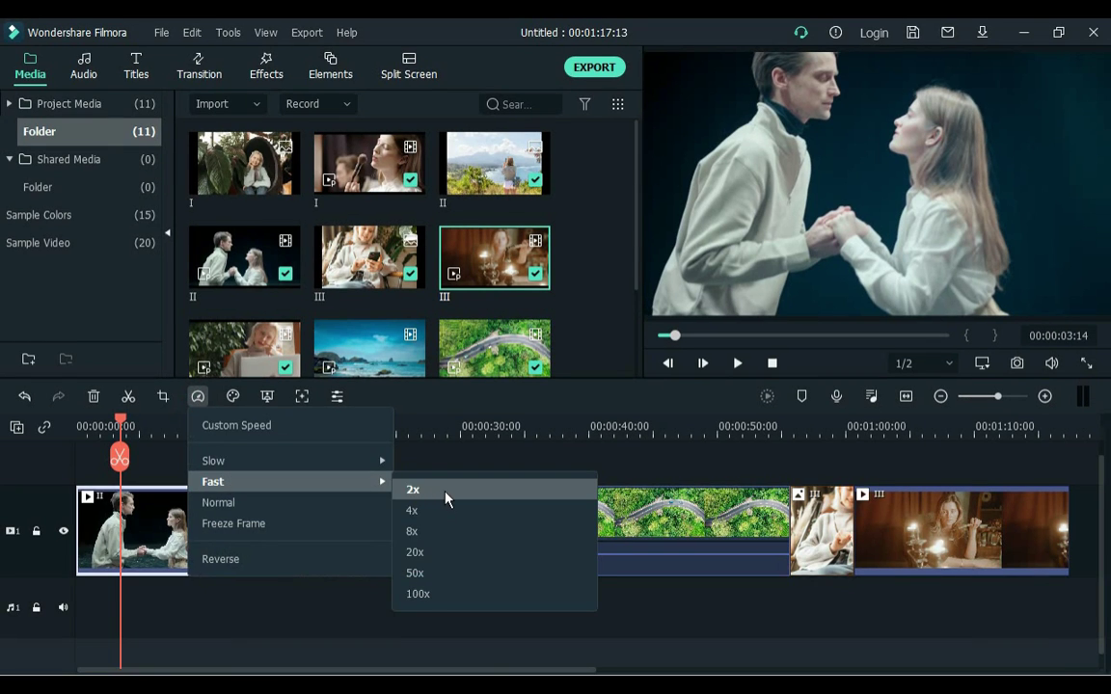
click(412, 490)
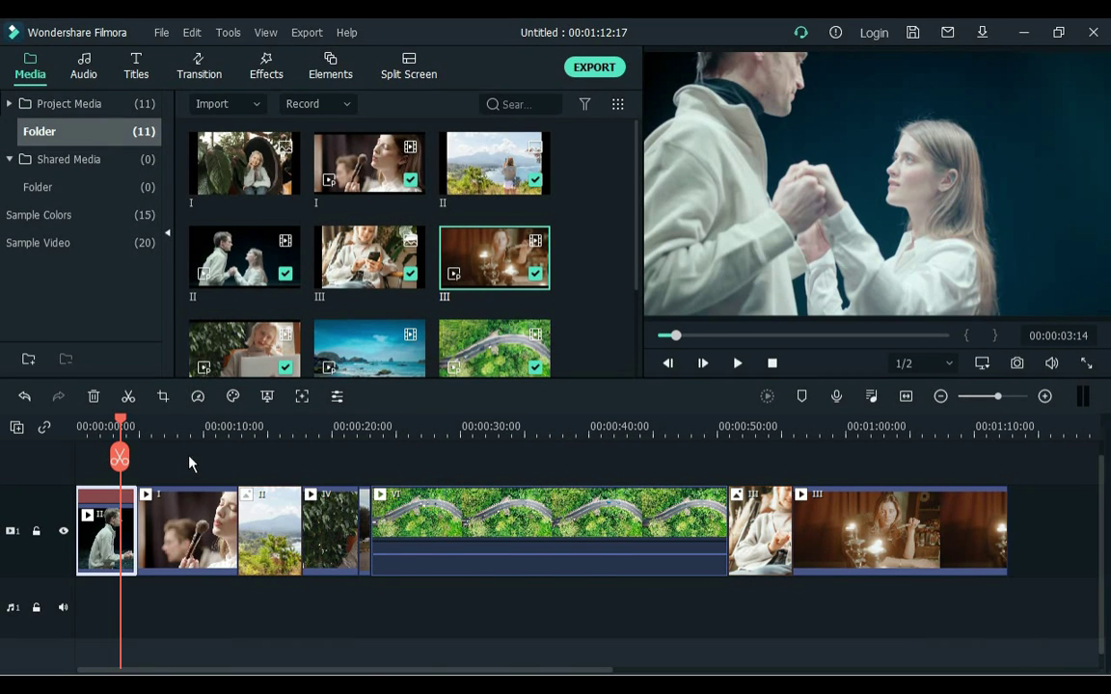
click(183, 526)
click(198, 397)
mouse_move(359, 481)
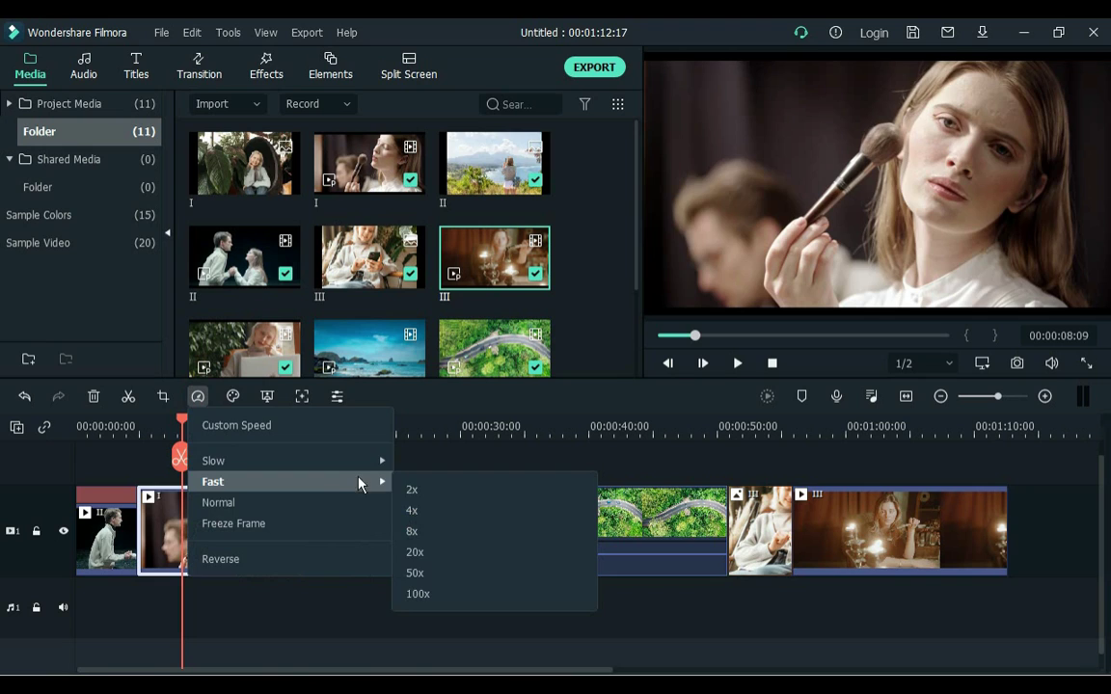
click(421, 489)
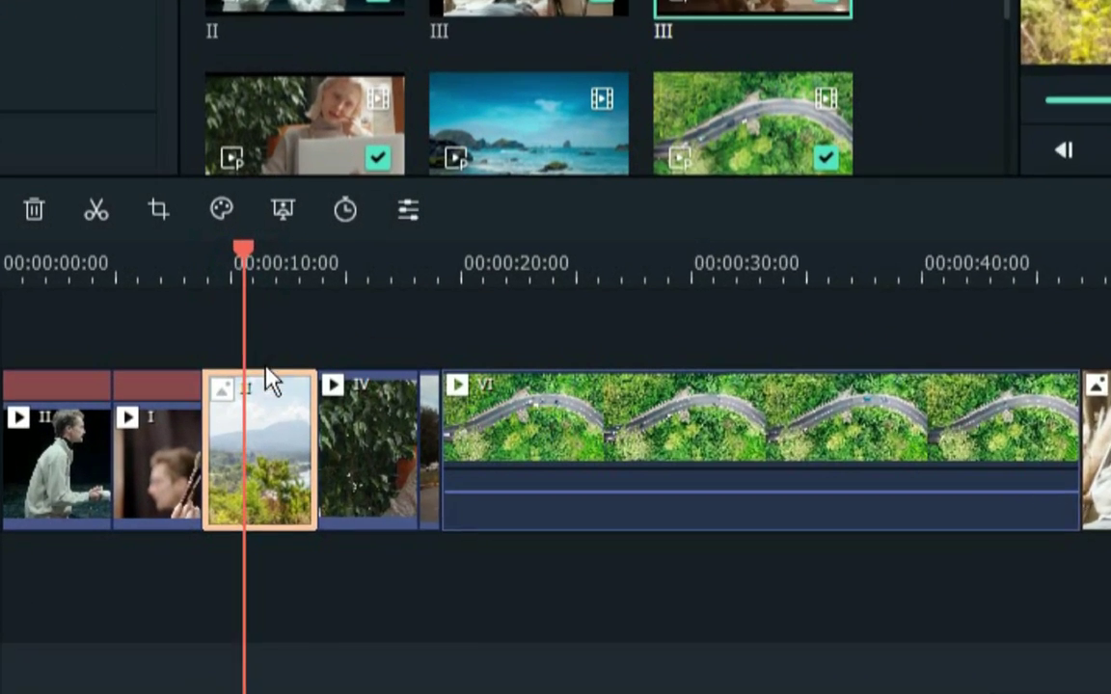
- Shorten the landscape photo to 00:00:02:04 and speed up clips IV, VI (to 8.36x) and III
drag(250, 526, 219, 527)
drag(271, 426, 262, 424)
click(338, 427)
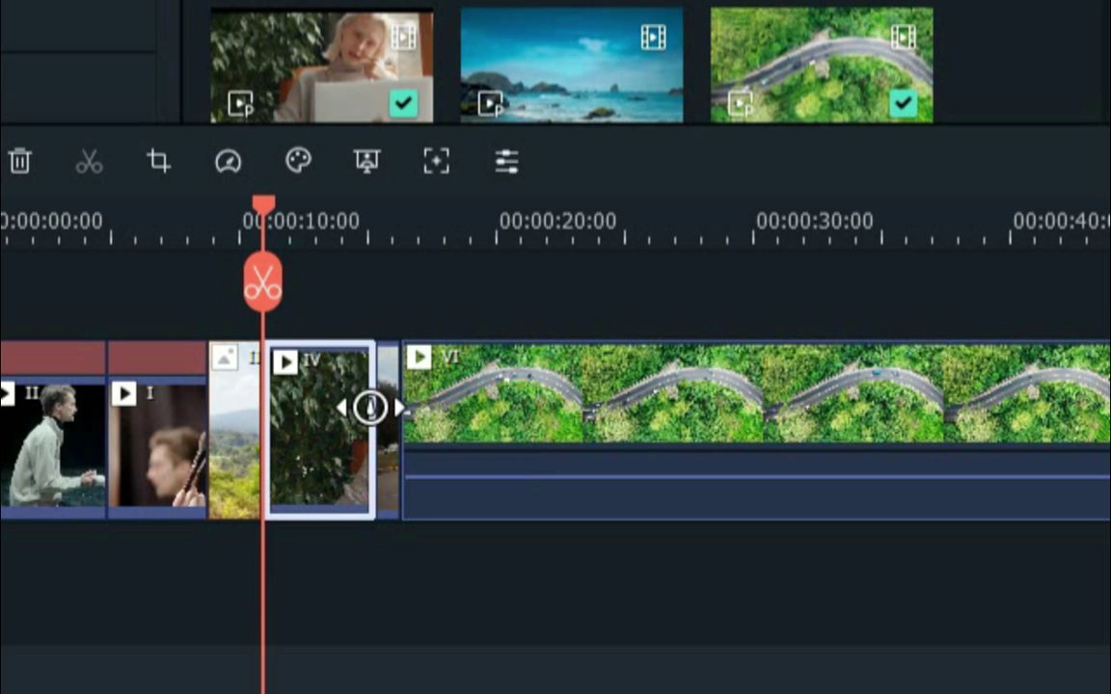
drag(369, 407, 321, 403)
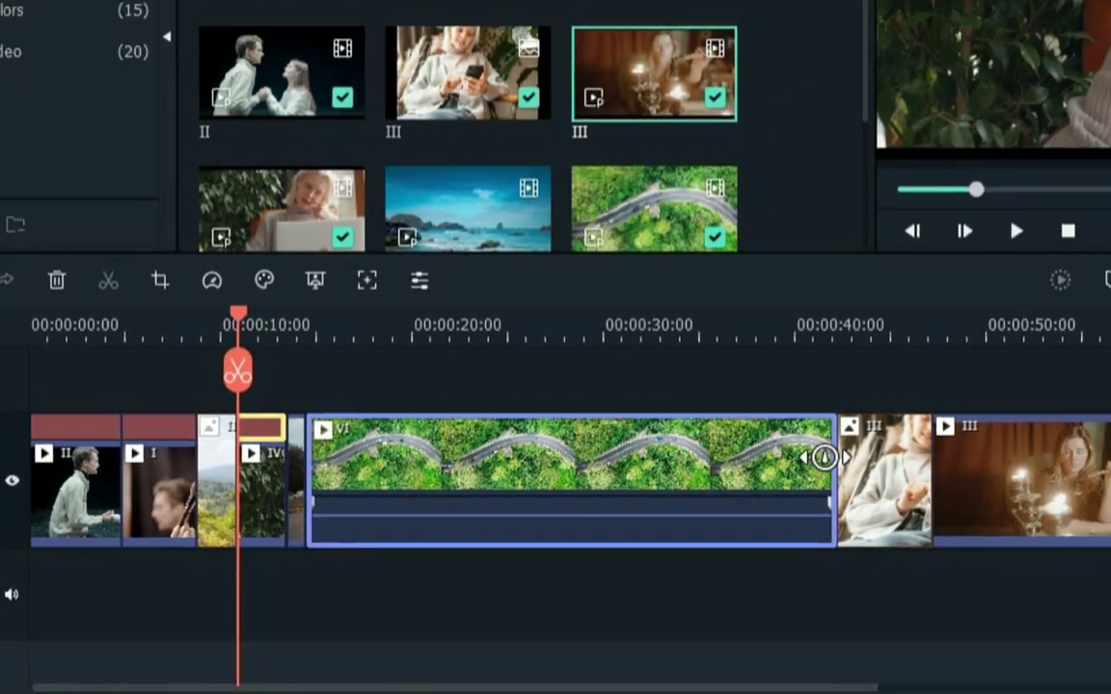
drag(1066, 414, 771, 414)
drag(469, 522, 296, 523)
drag(366, 527, 336, 527)
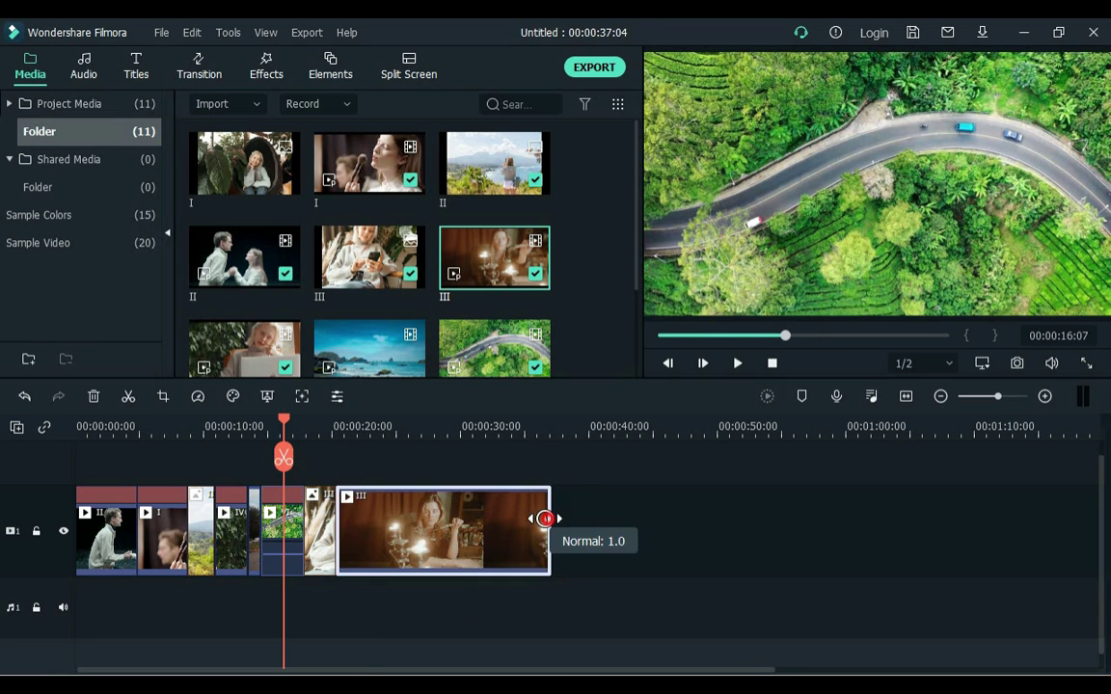
drag(546, 518, 418, 518)
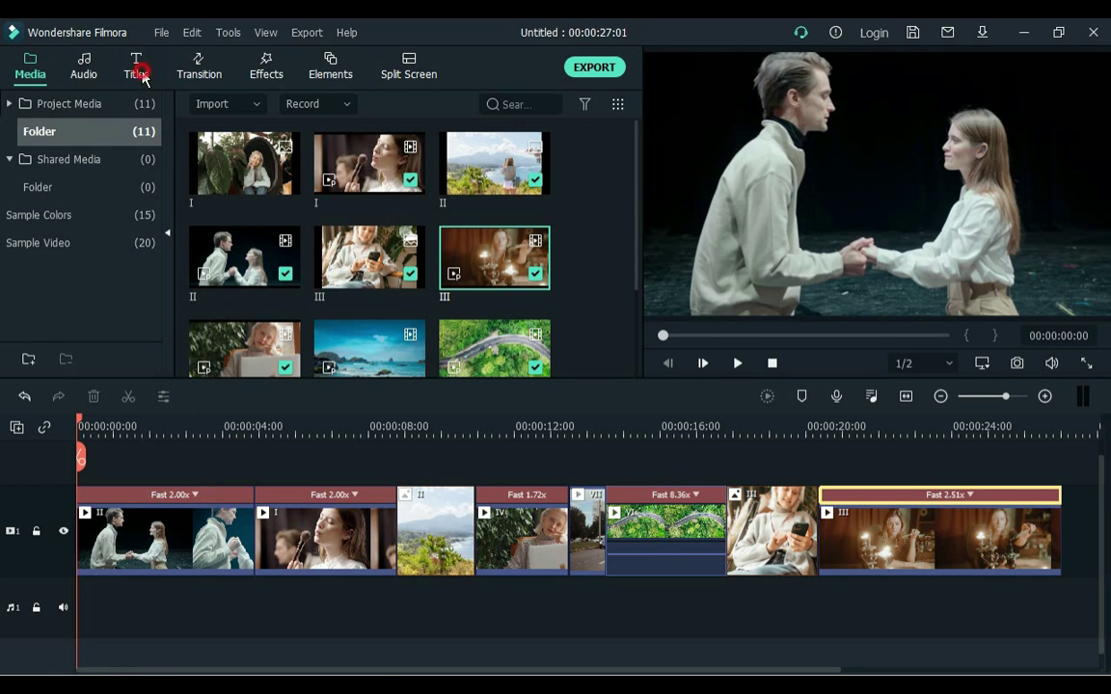
- Place the New LowerThirds 23 title template on track 2 above the opening clip
click(140, 73)
drag(635, 146, 635, 220)
drag(197, 262, 135, 526)
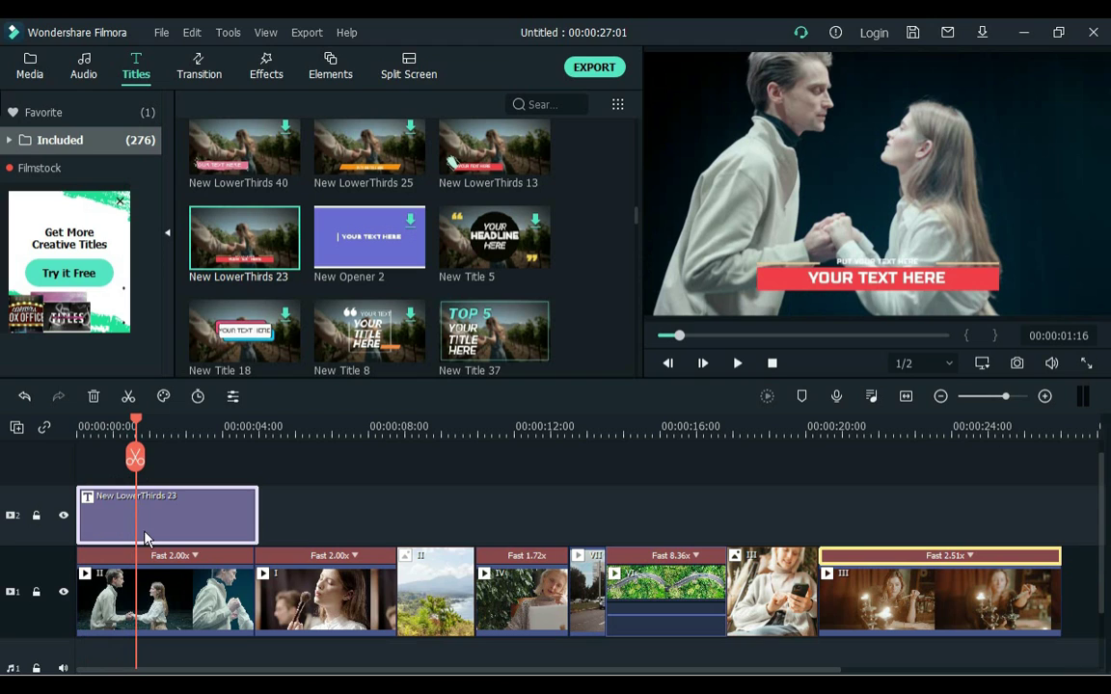
- Change the lower-third text to MY MOVIE, narrow its red bar from both sides, and bring up its duration
double_click(150, 532)
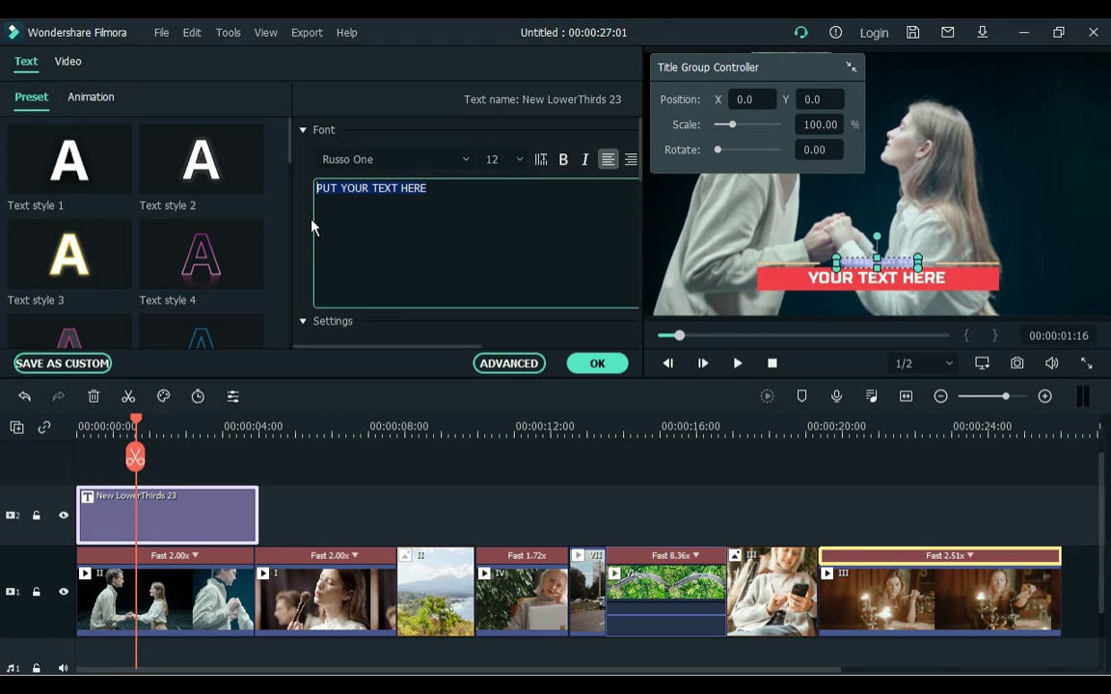
text(MY )
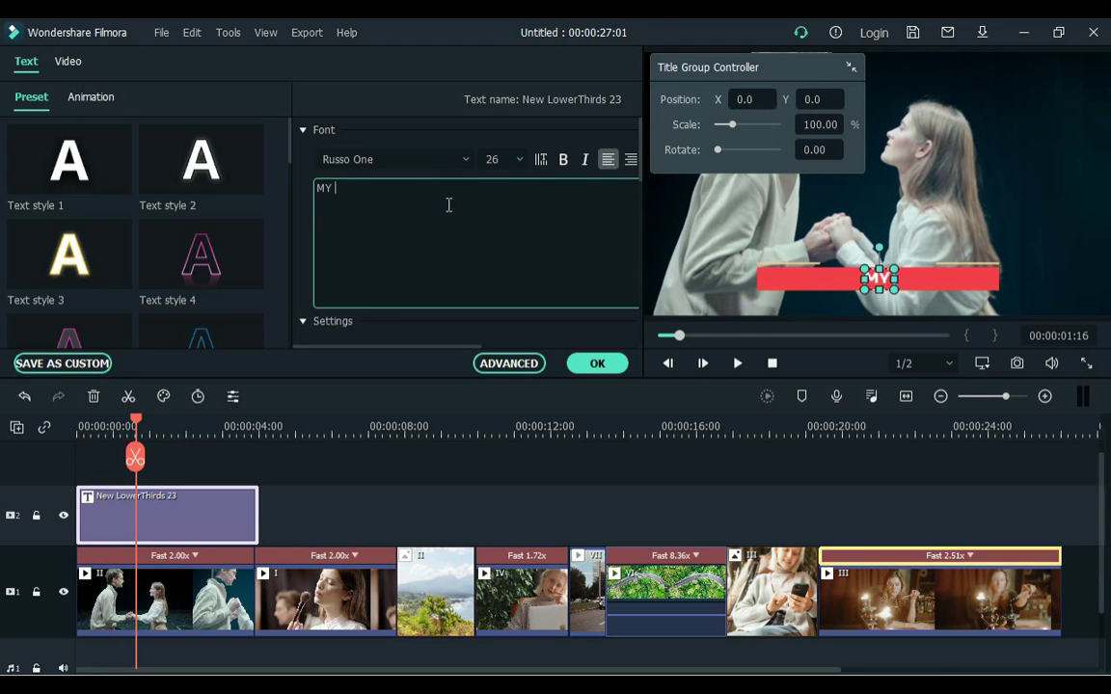
text(MOVIE)
click(805, 278)
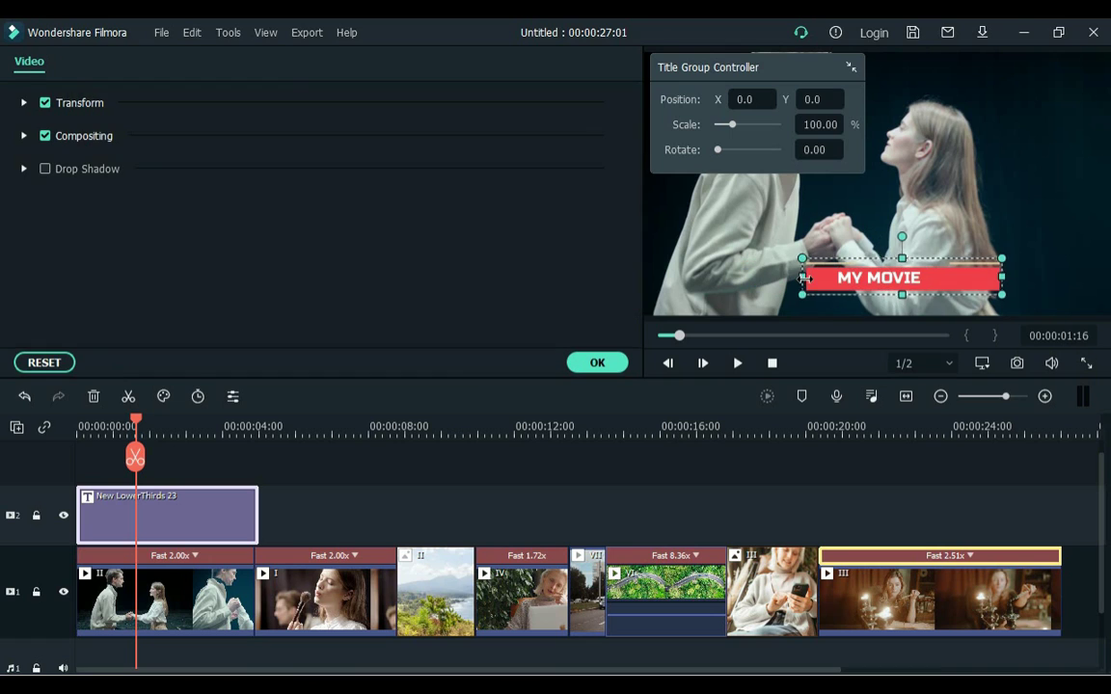
drag(804, 278, 808, 278)
drag(1000, 278, 938, 277)
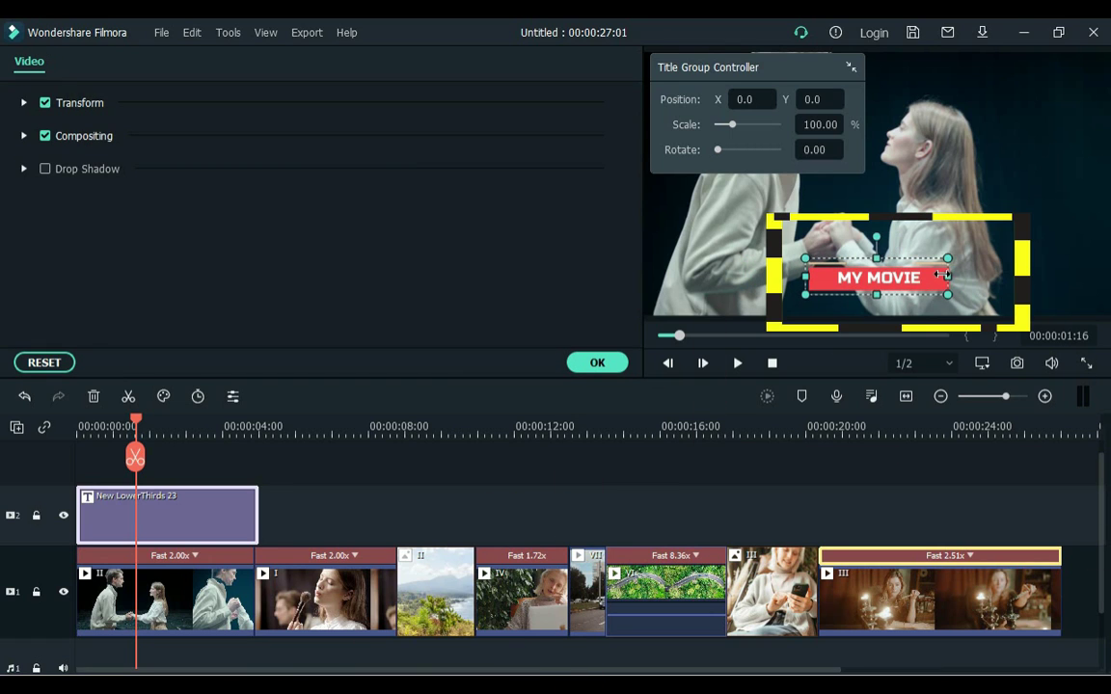
click(595, 363)
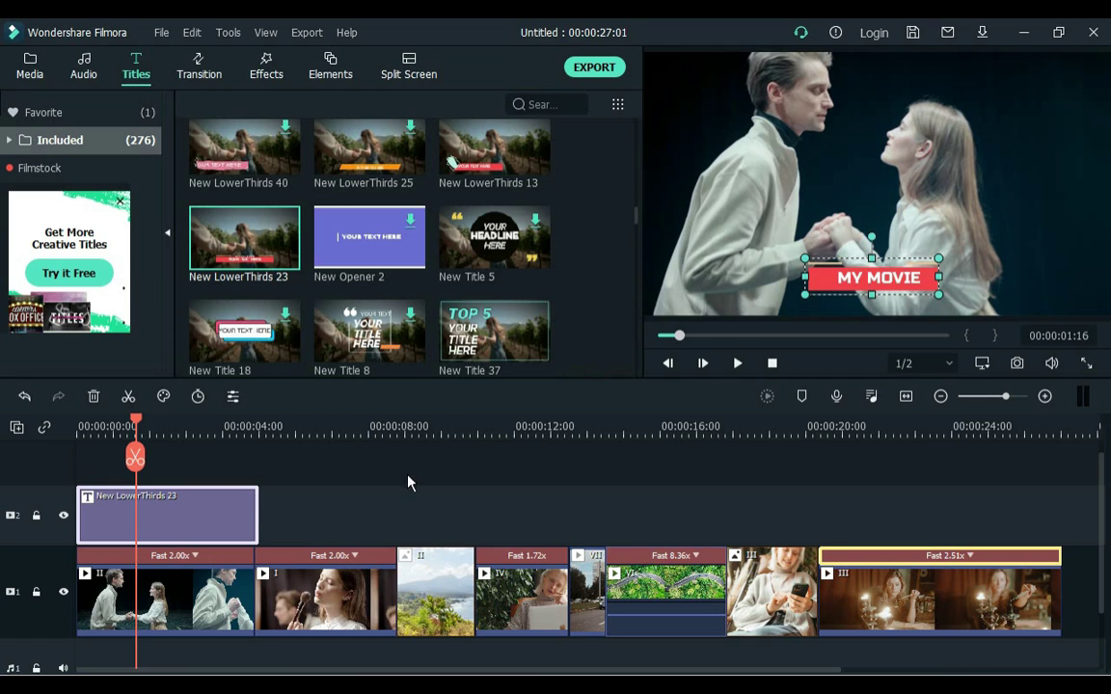
click(198, 396)
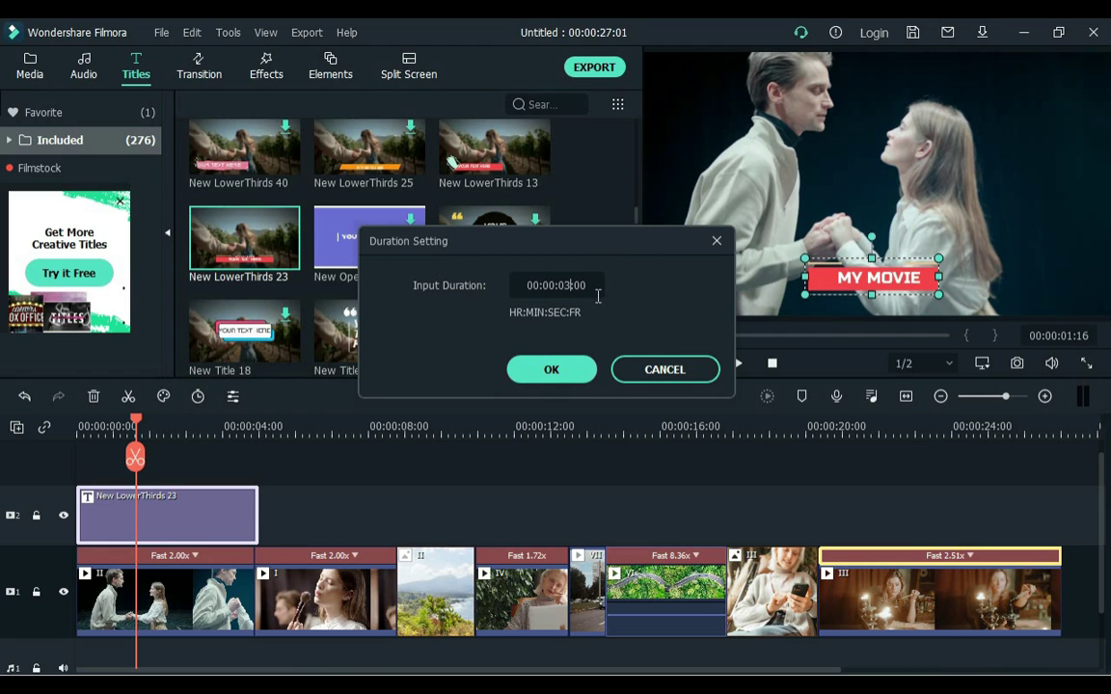
- Make the opening title 3 seconds and add New LowerThirds 18 at about 5 seconds reading BEAUTY GIRL
click(553, 371)
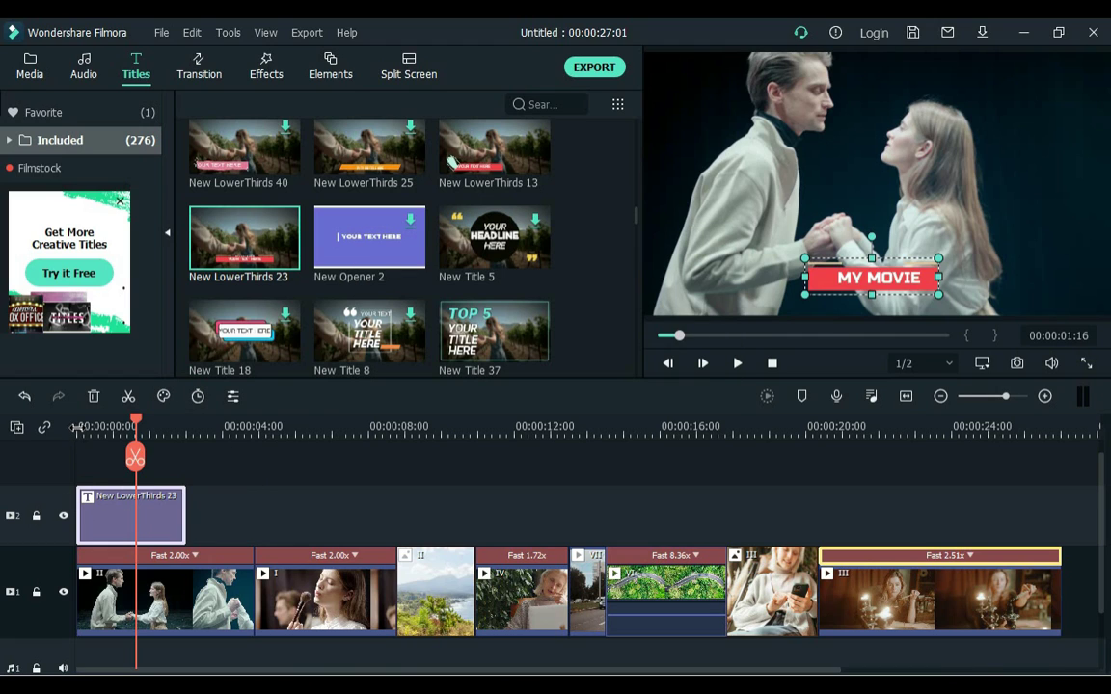
click(269, 426)
scroll(386, 241, up, 5)
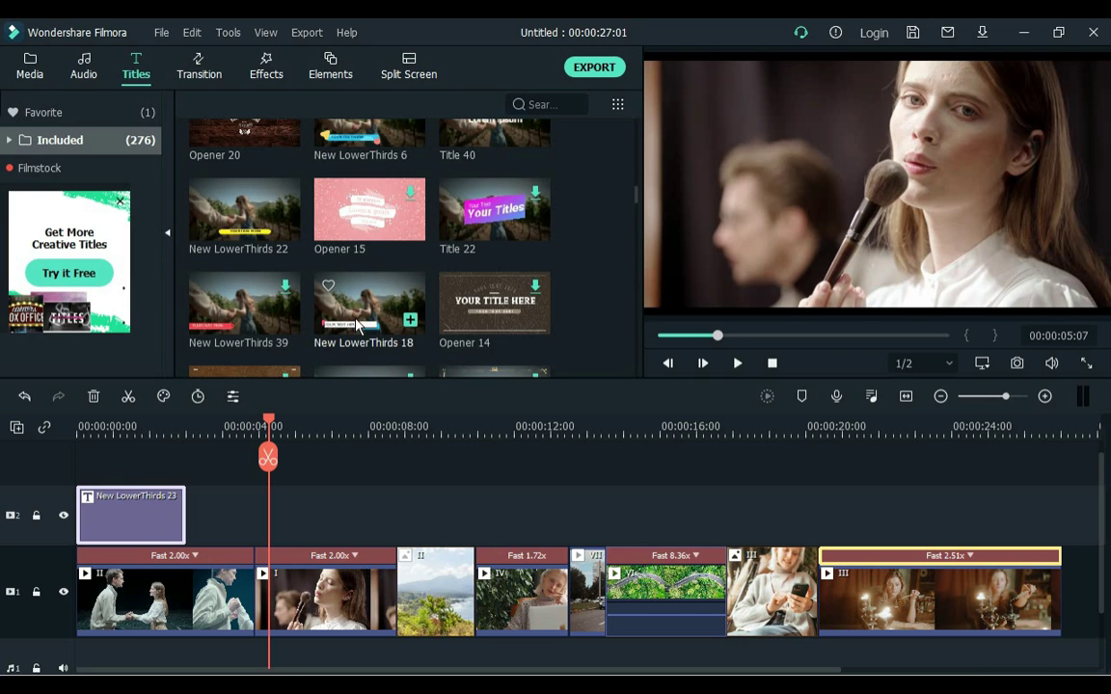
drag(357, 326, 382, 516)
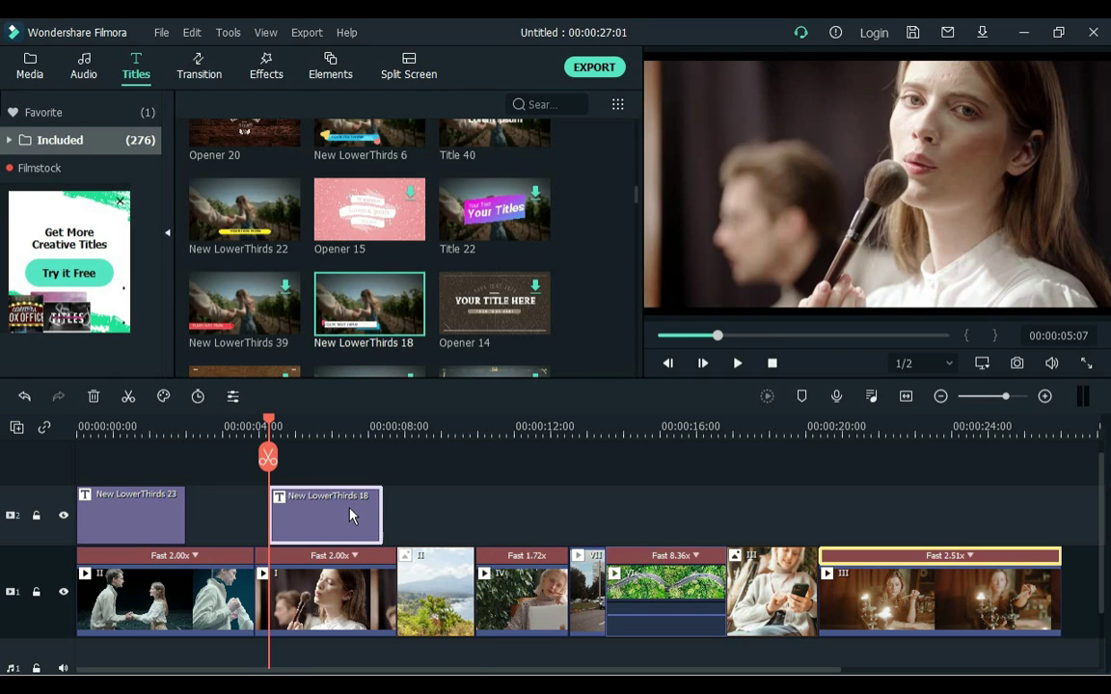
double_click(349, 516)
key(ctrl+a)
text(BEAUTY )
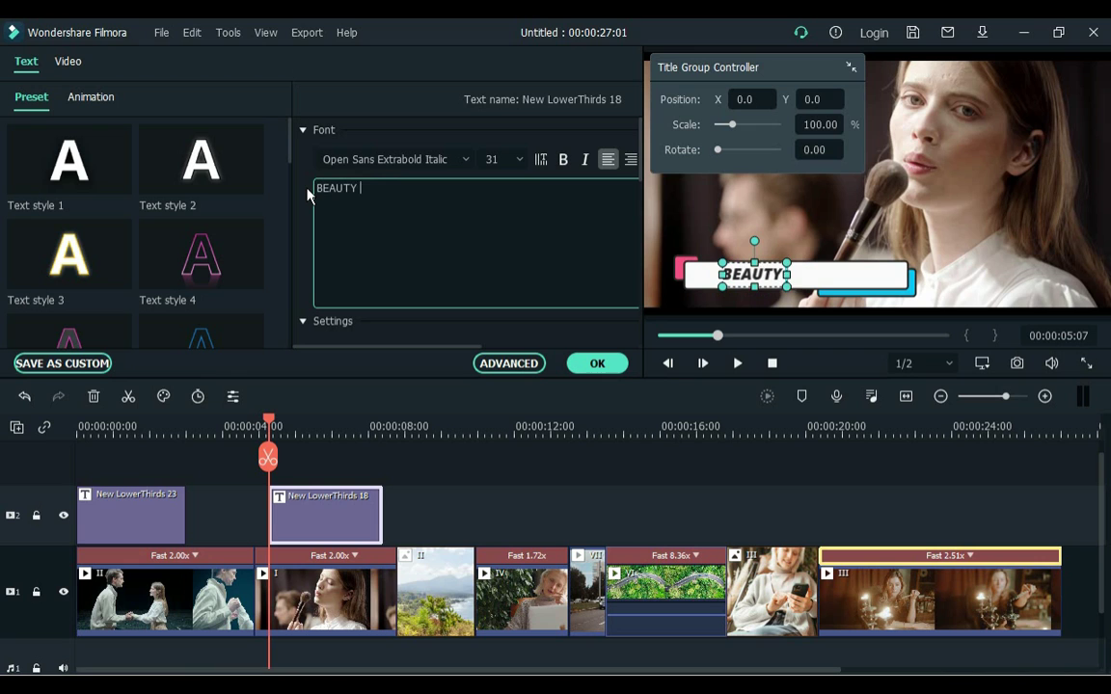
text(GIRL)
click(702, 274)
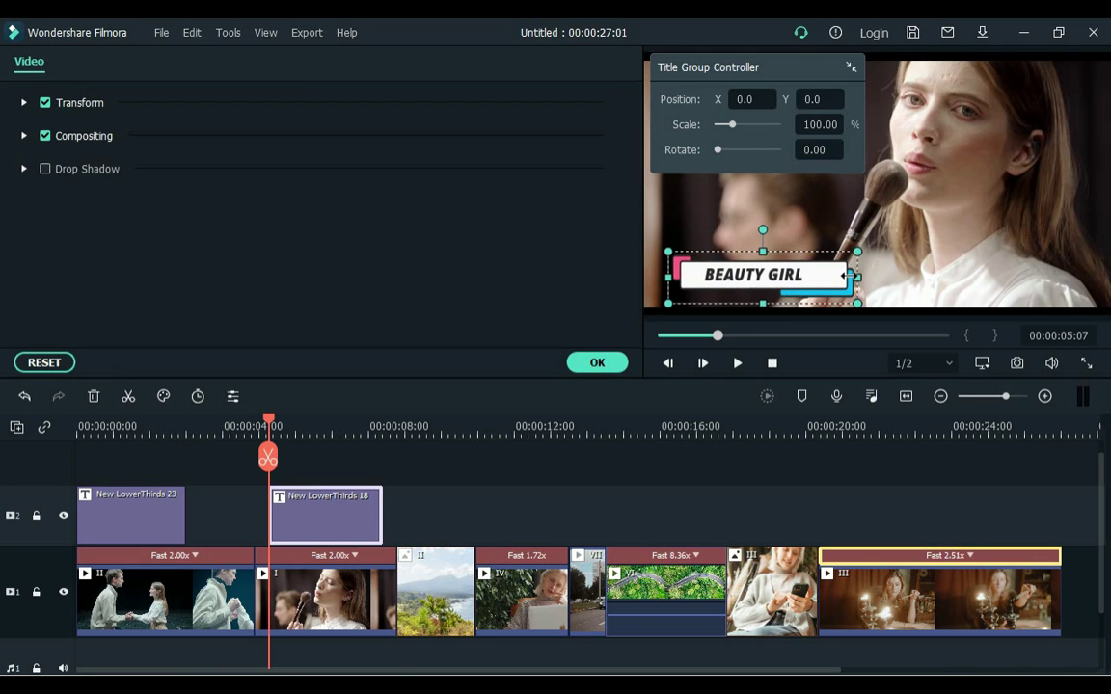
click(596, 364)
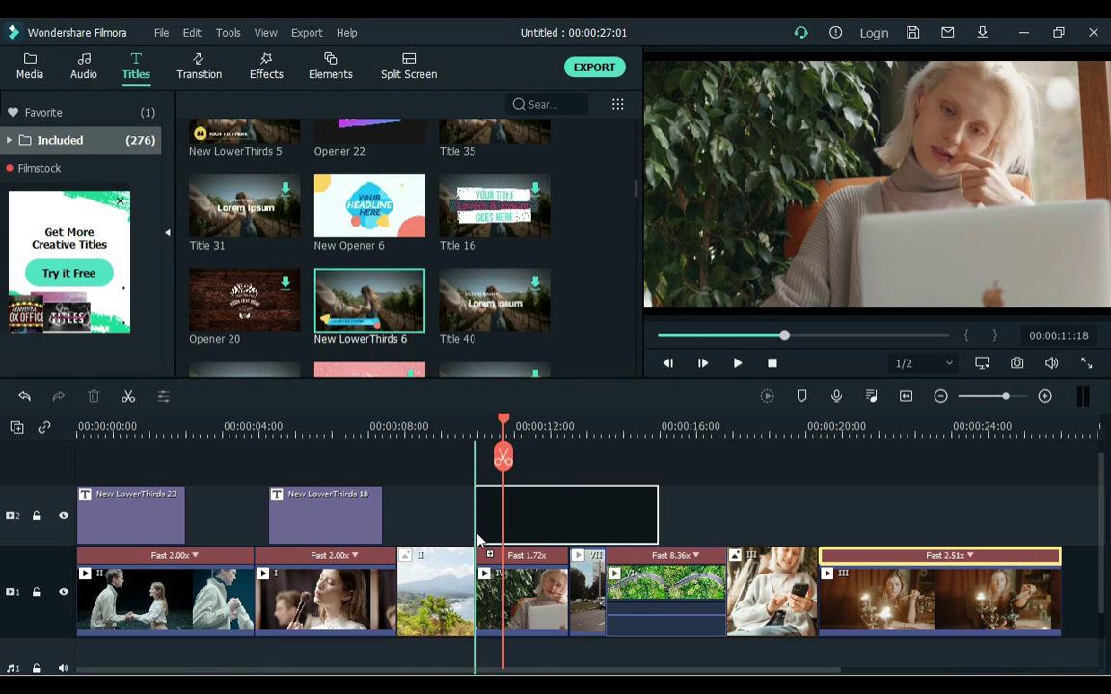
- Add New LowerThirds 6, New Title 7 and Title 9 along the title track
mouse_move(540, 511)
mouse_down()
mouse_move(675, 519)
mouse_move(558, 516)
mouse_up()
key(space)
click(358, 288)
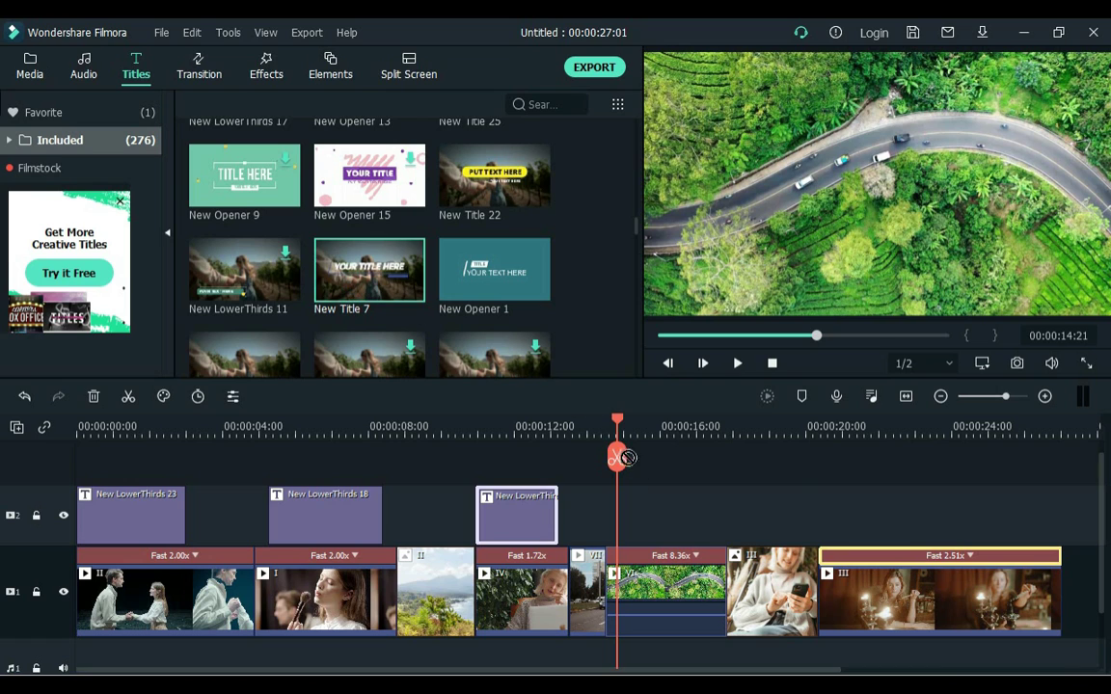
drag(627, 457, 617, 511)
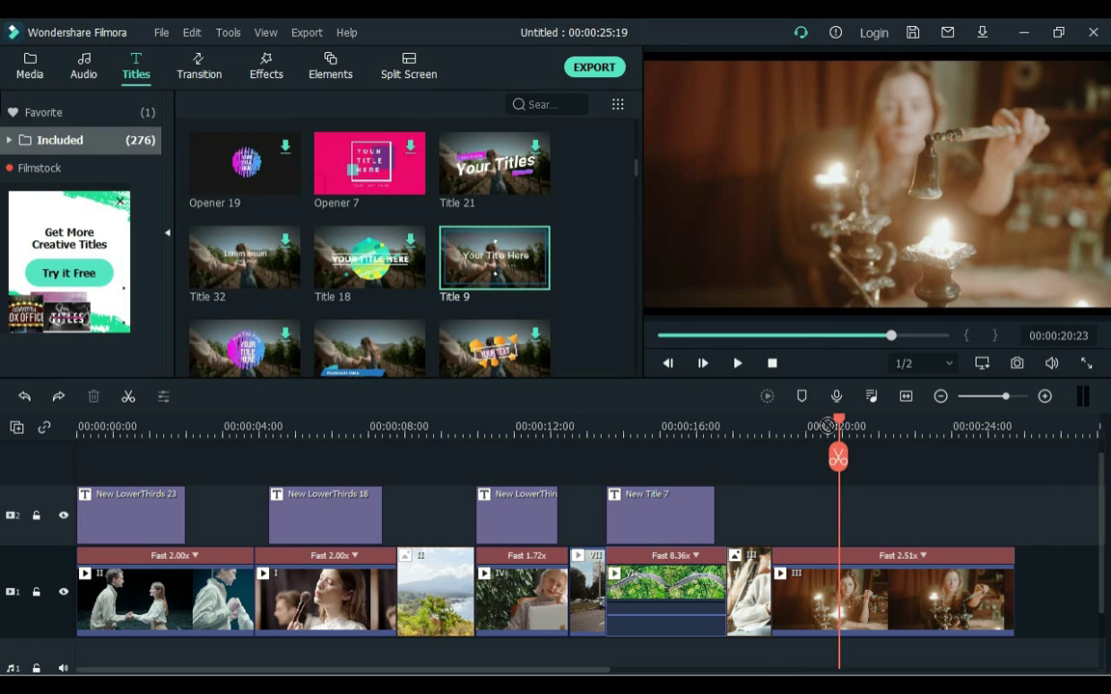
drag(493, 257, 783, 516)
click(778, 428)
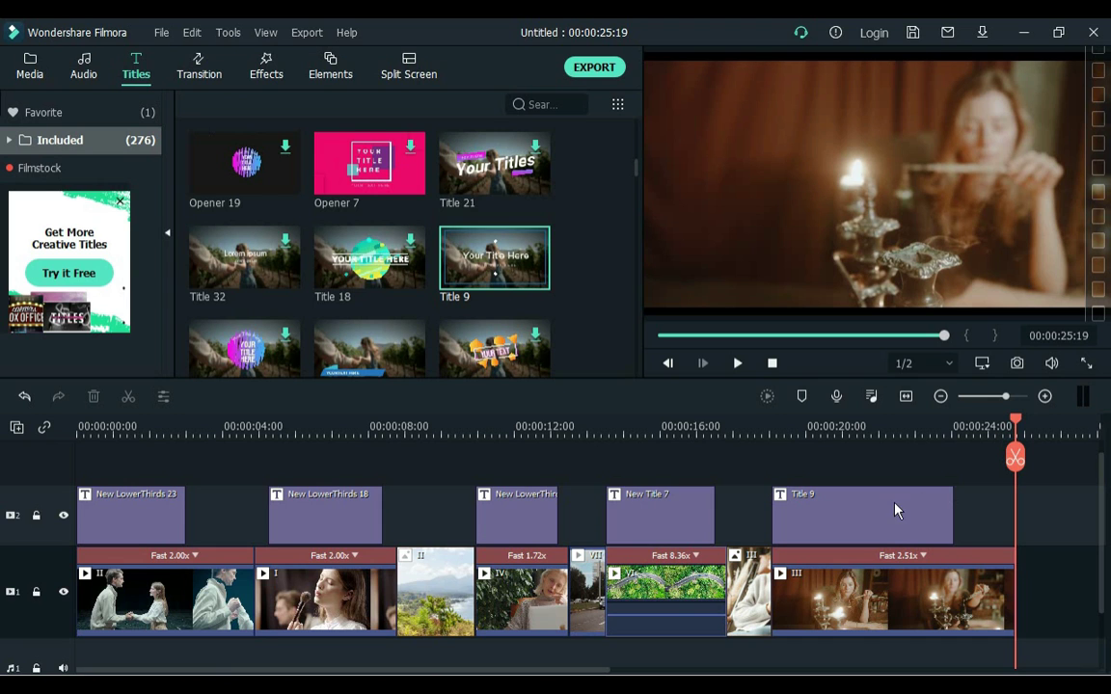
- Add Dissolve between the first two clips, Rectangle Zoom Out between later clips, and a Fade at the end
click(200, 66)
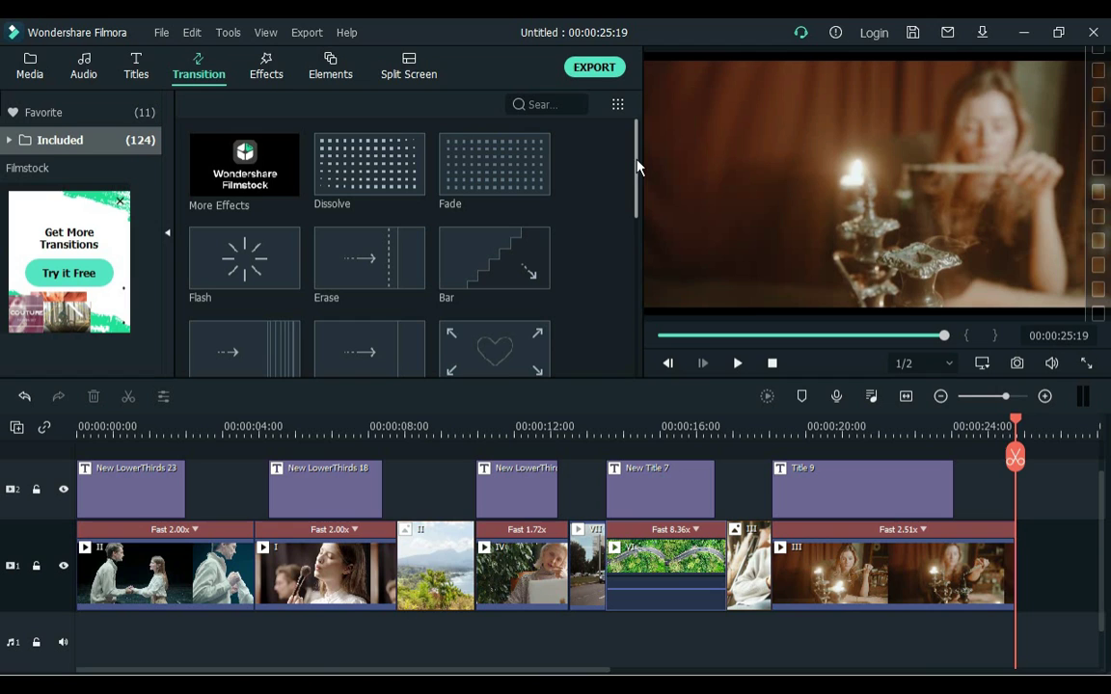
click(235, 480)
drag(363, 191, 253, 566)
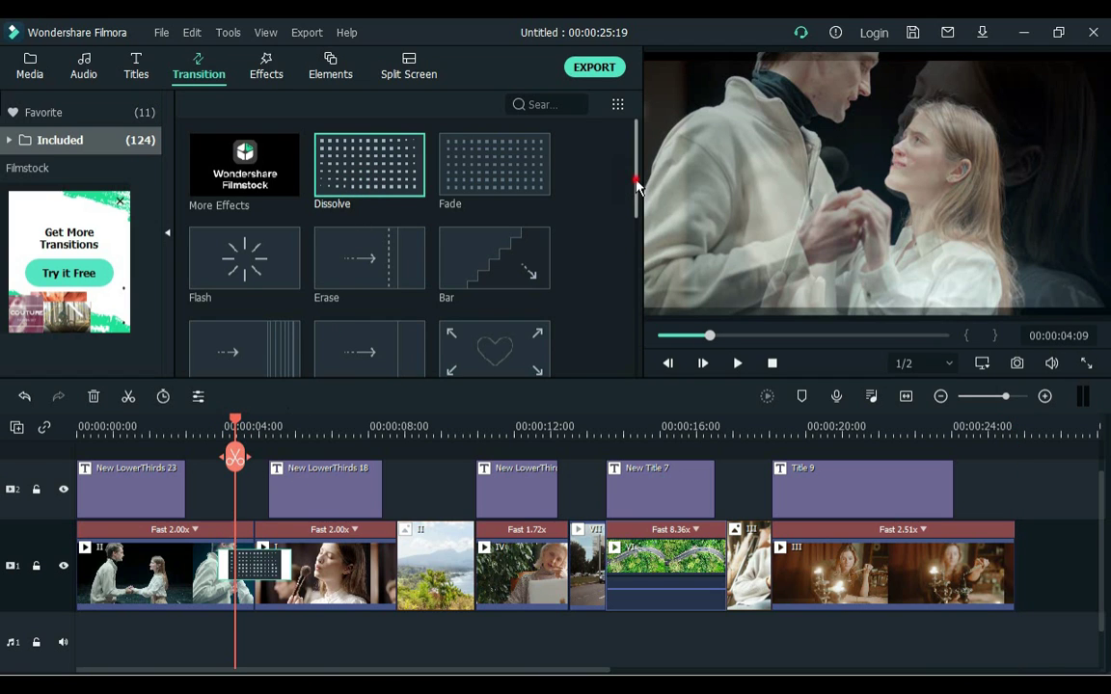
drag(636, 183, 634, 367)
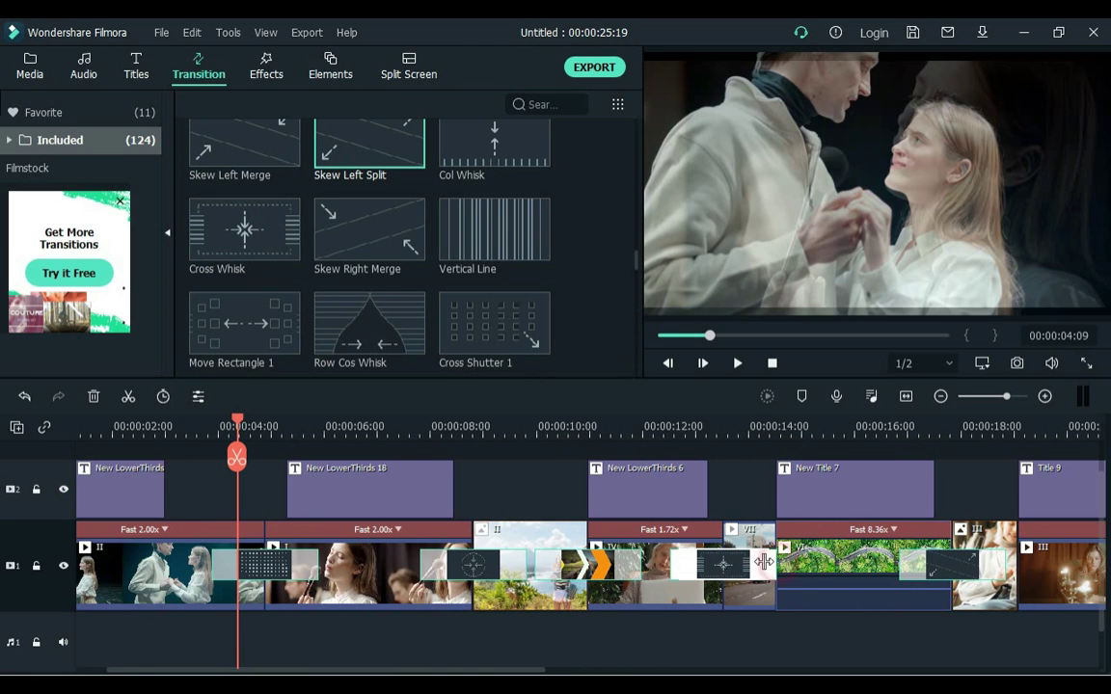
drag(394, 670, 583, 673)
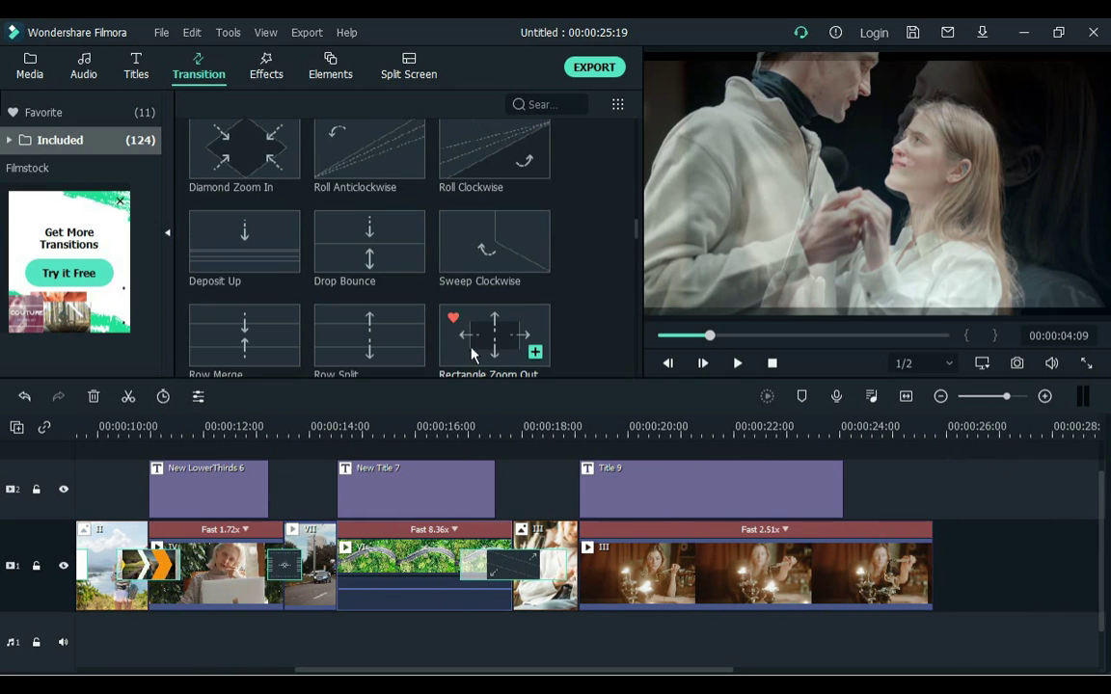
drag(454, 319, 511, 564)
scroll(625, 123, up, 5)
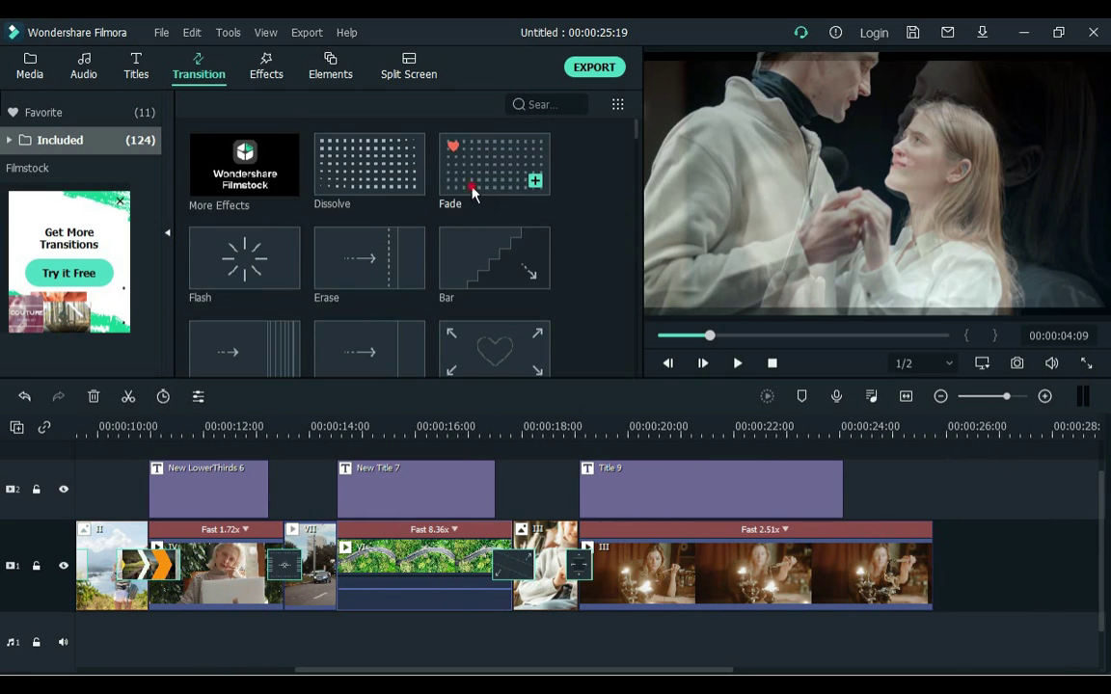
drag(471, 194, 863, 576)
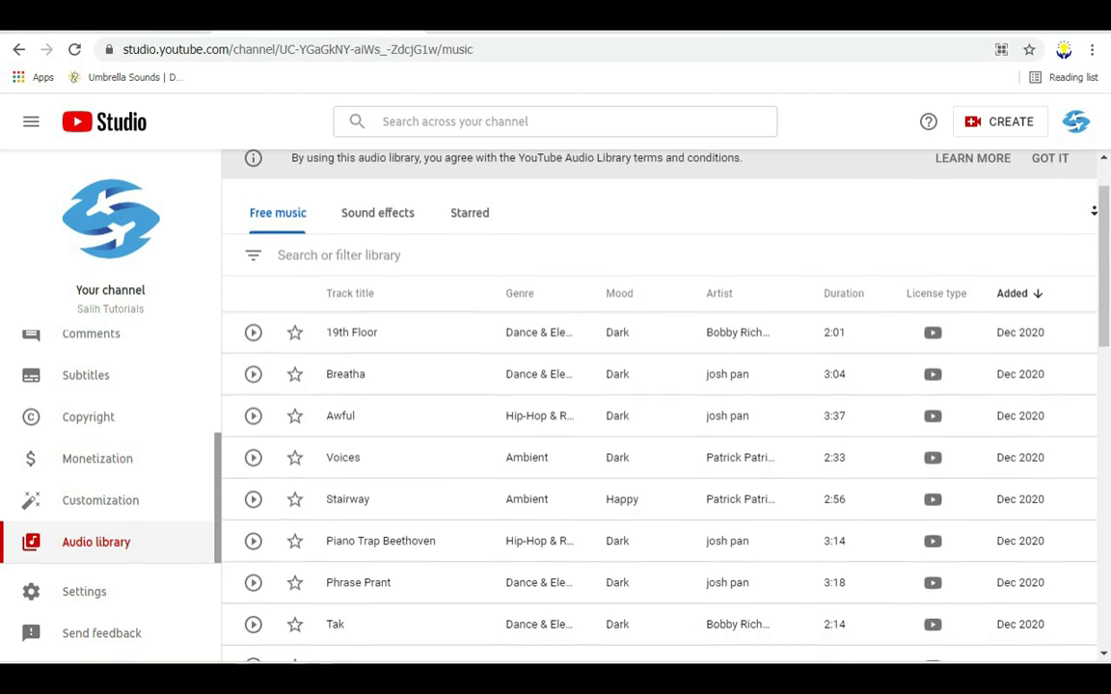
- Play the track Tak in the YouTube Audio Library and download it
scroll(660, 434, down, 2)
scroll(661, 434, down, 4)
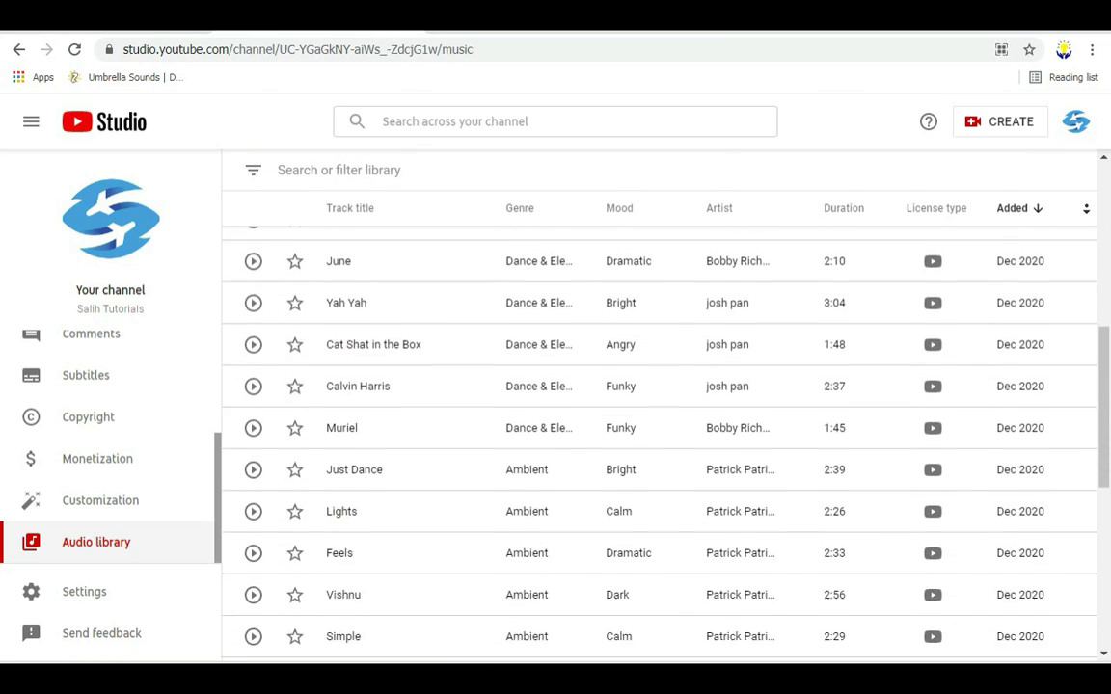
scroll(659, 434, down, 5)
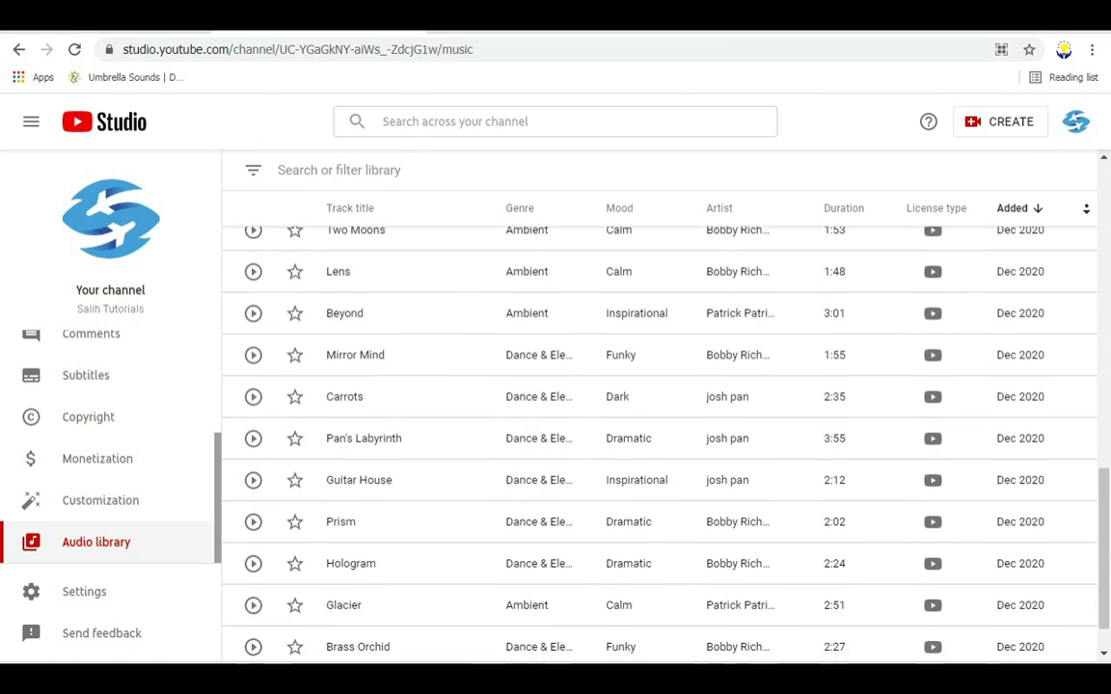
scroll(1090, 154, up, 3)
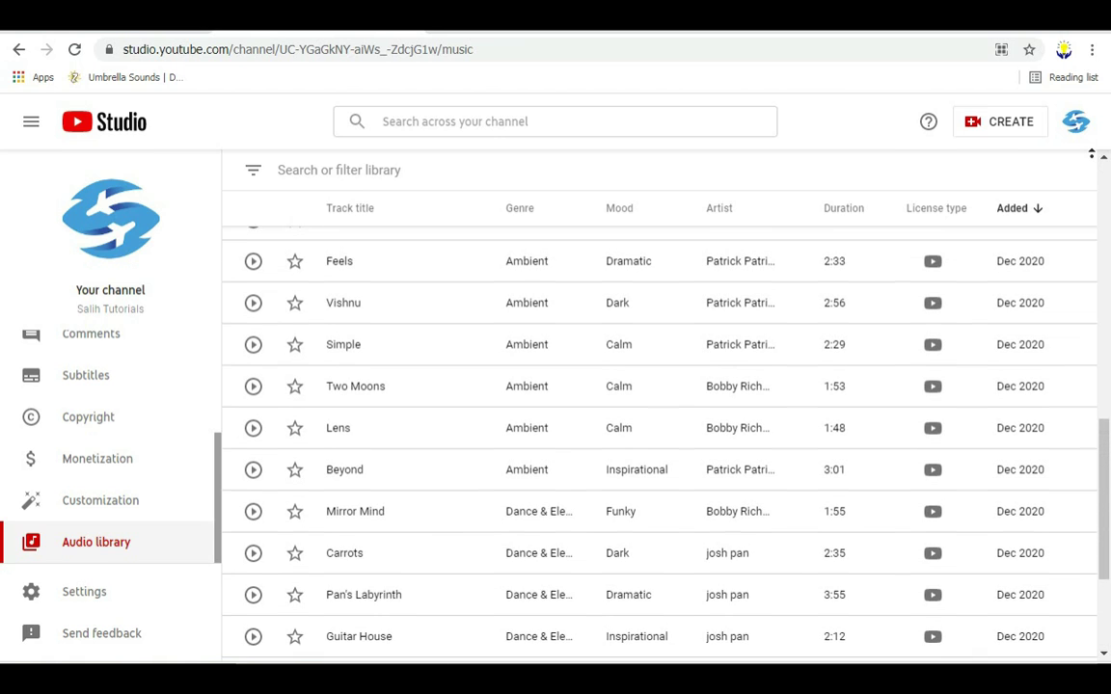
scroll(1090, 154, up, 5)
click(253, 522)
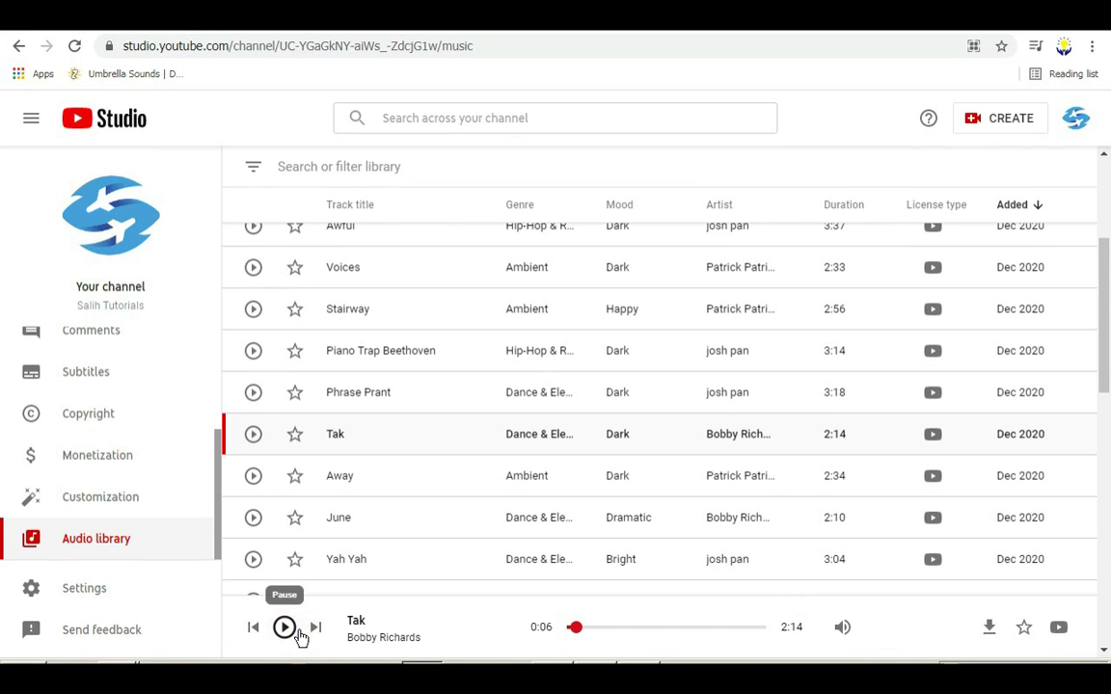
mouse_move(885, 617)
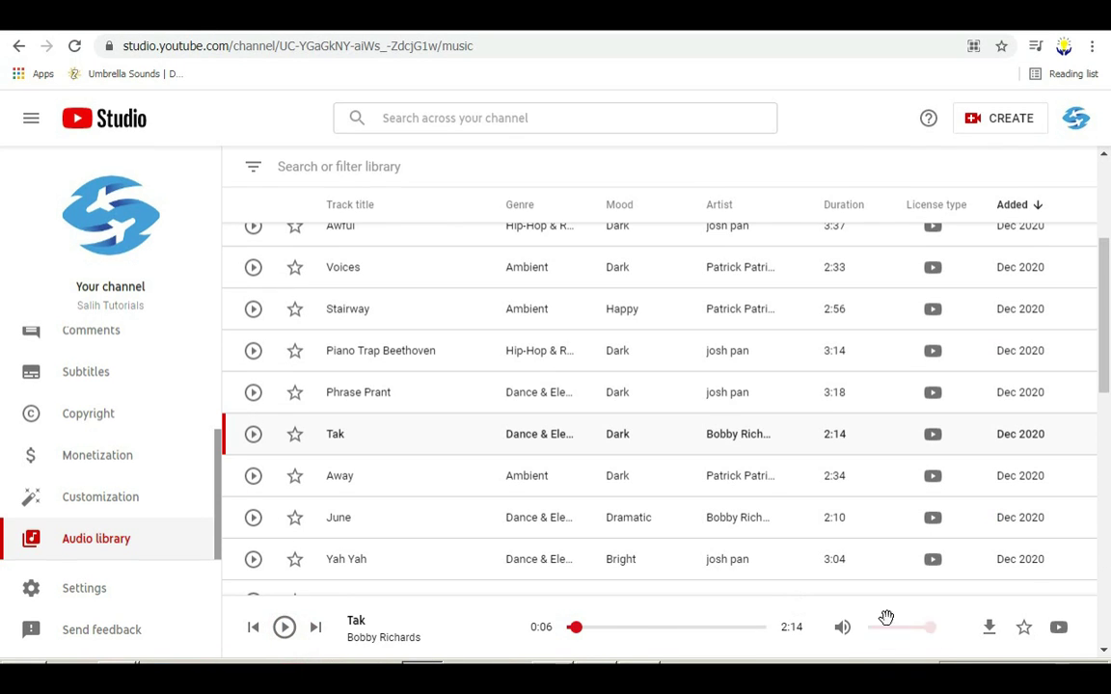
click(989, 628)
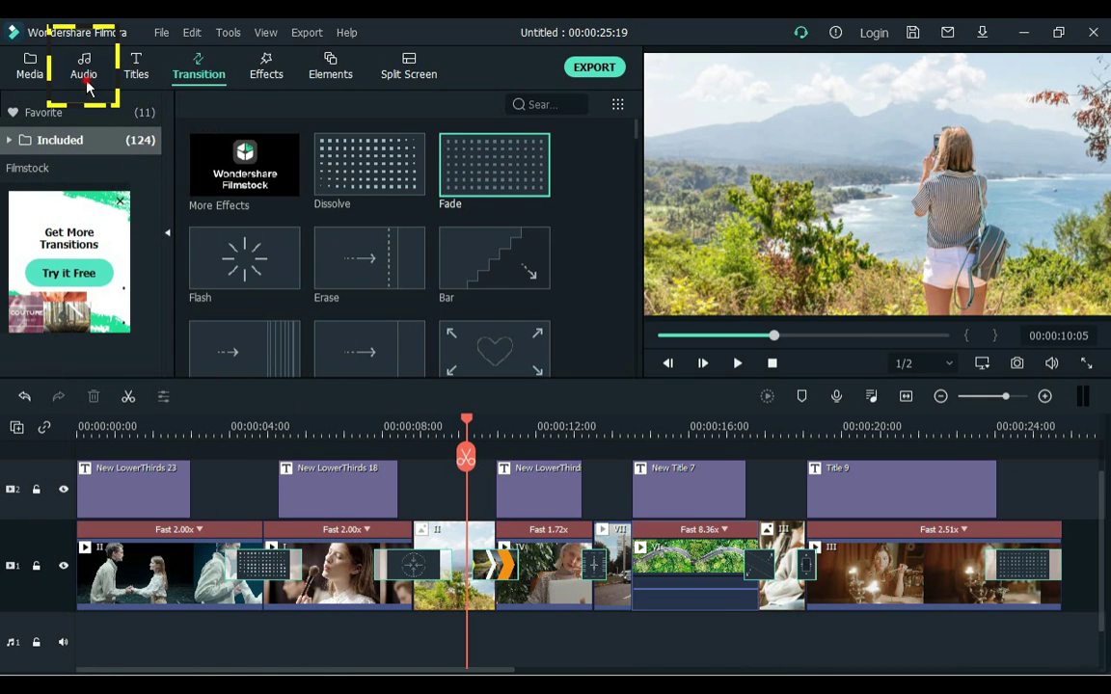
- Open the Audio music library and scroll toward the I promise (No lead) track
click(86, 87)
scroll(578, 164, down, 5)
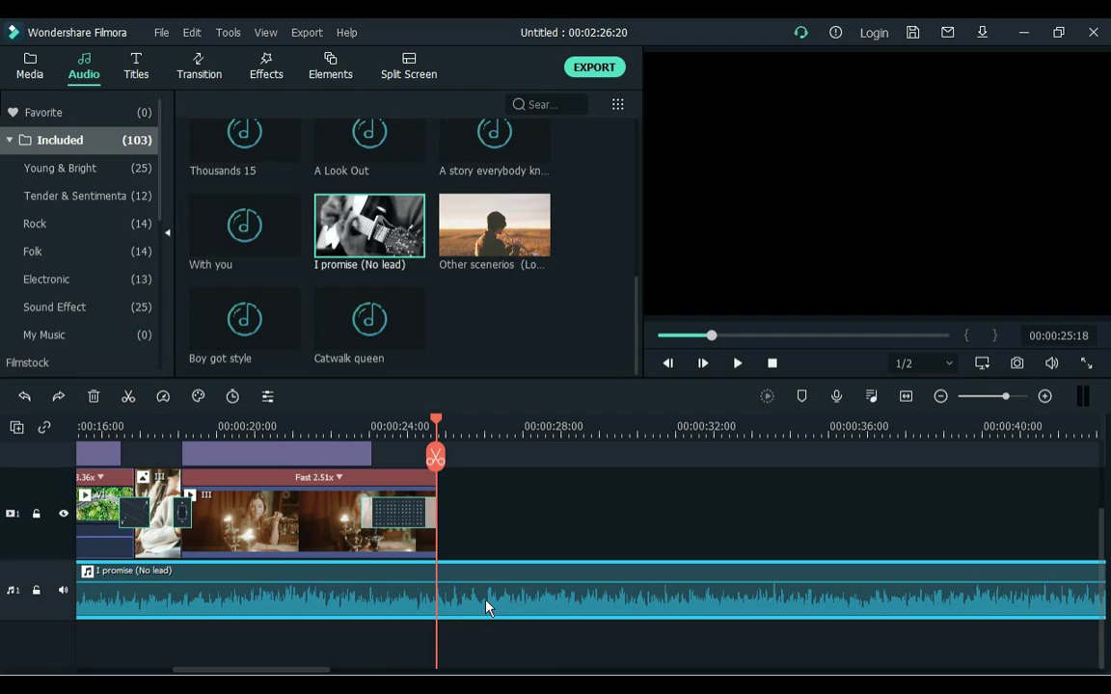
- Cut the 'I promise (No lead)' music off at the video's end and add a fade-out
click(127, 399)
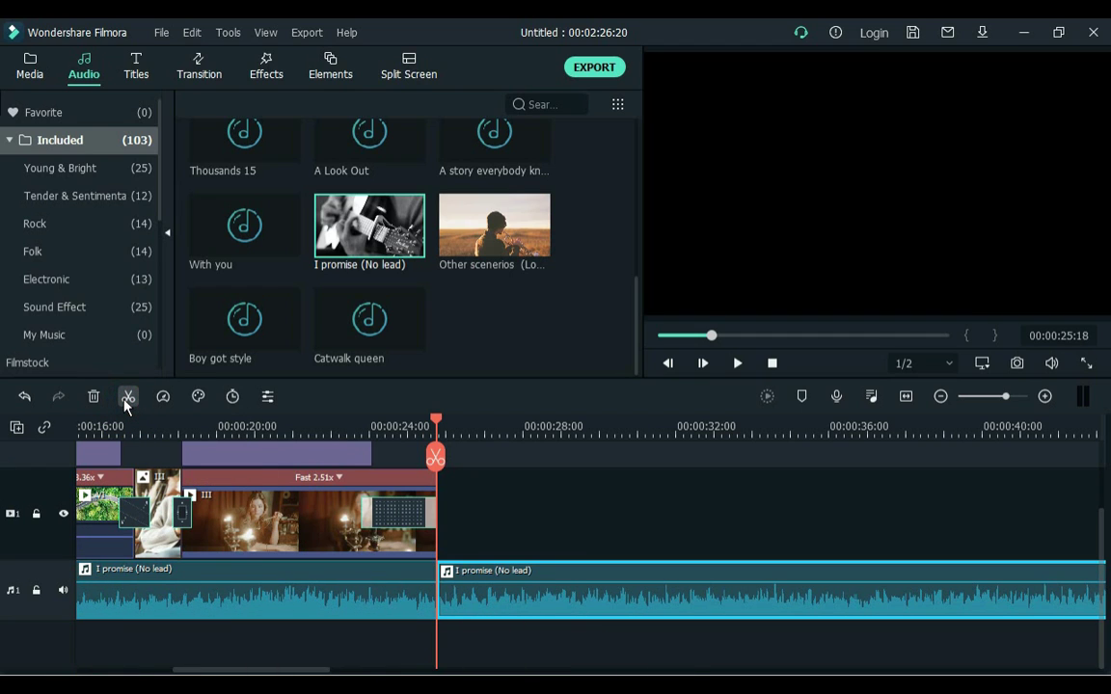
key(Delete)
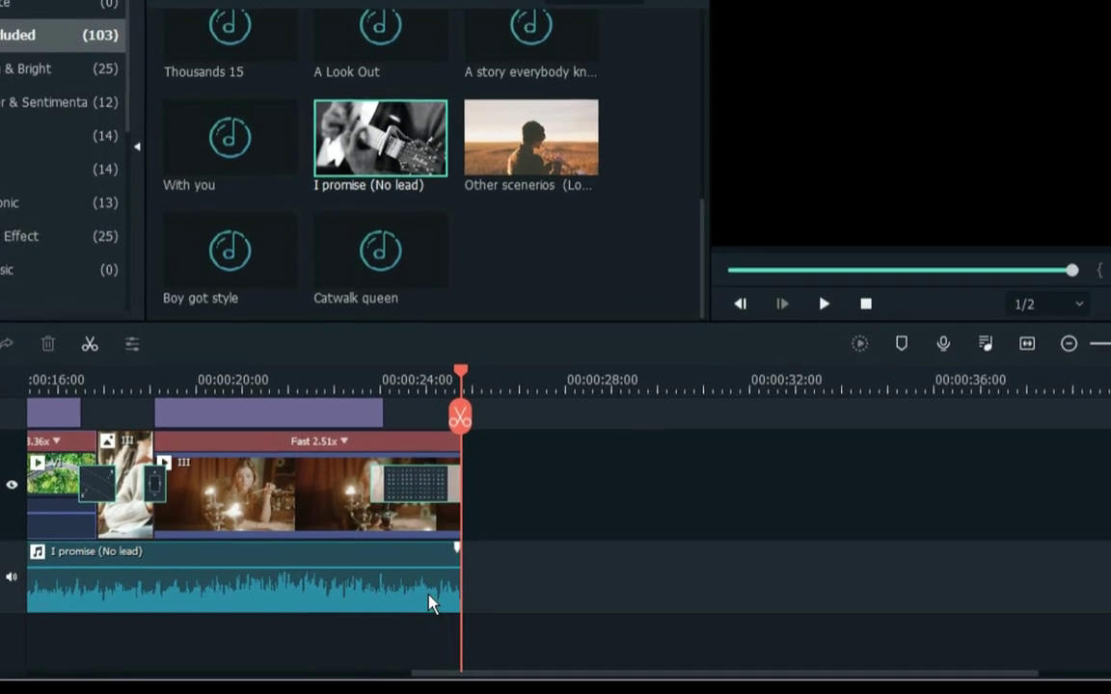
click(431, 603)
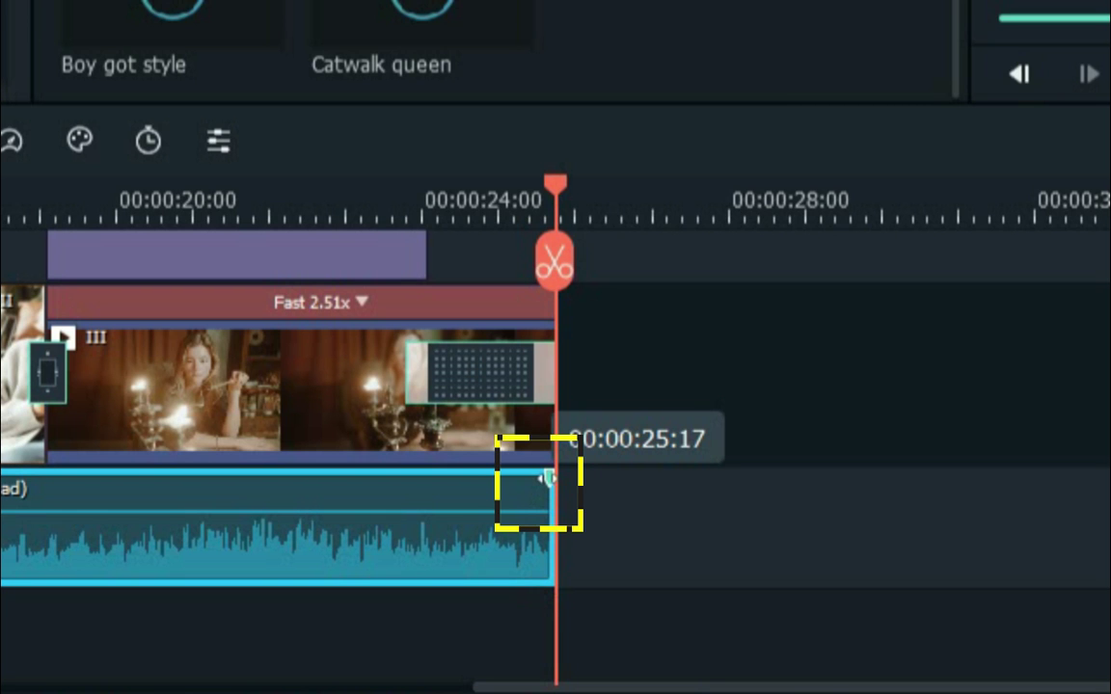
drag(547, 480, 494, 476)
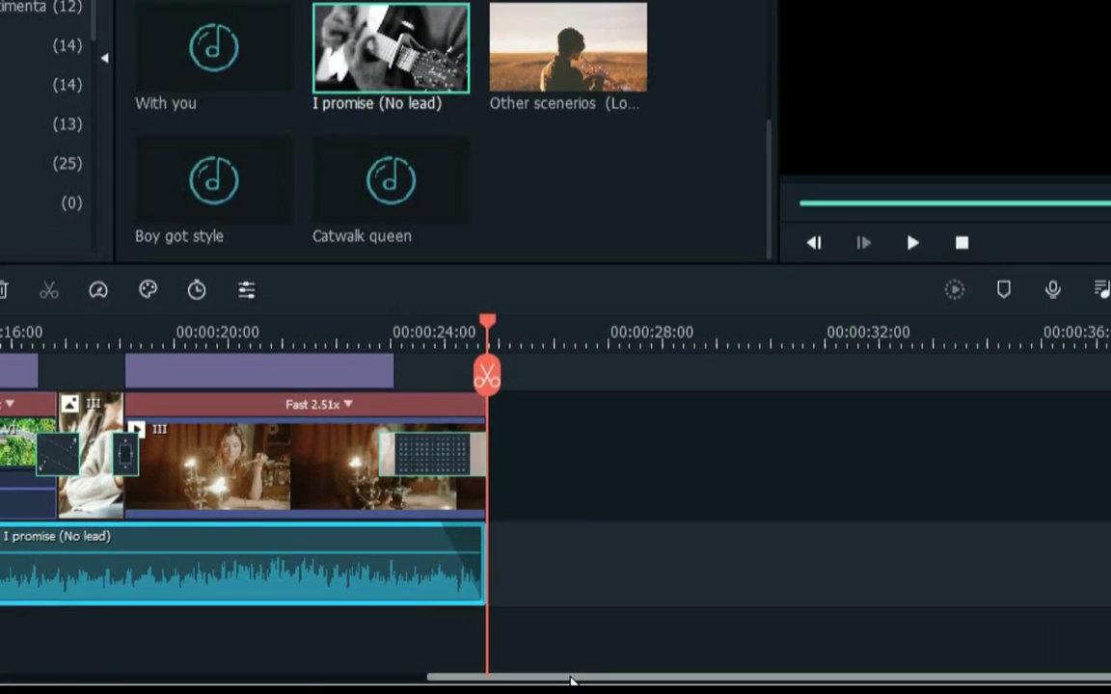
drag(571, 680, 1, 671)
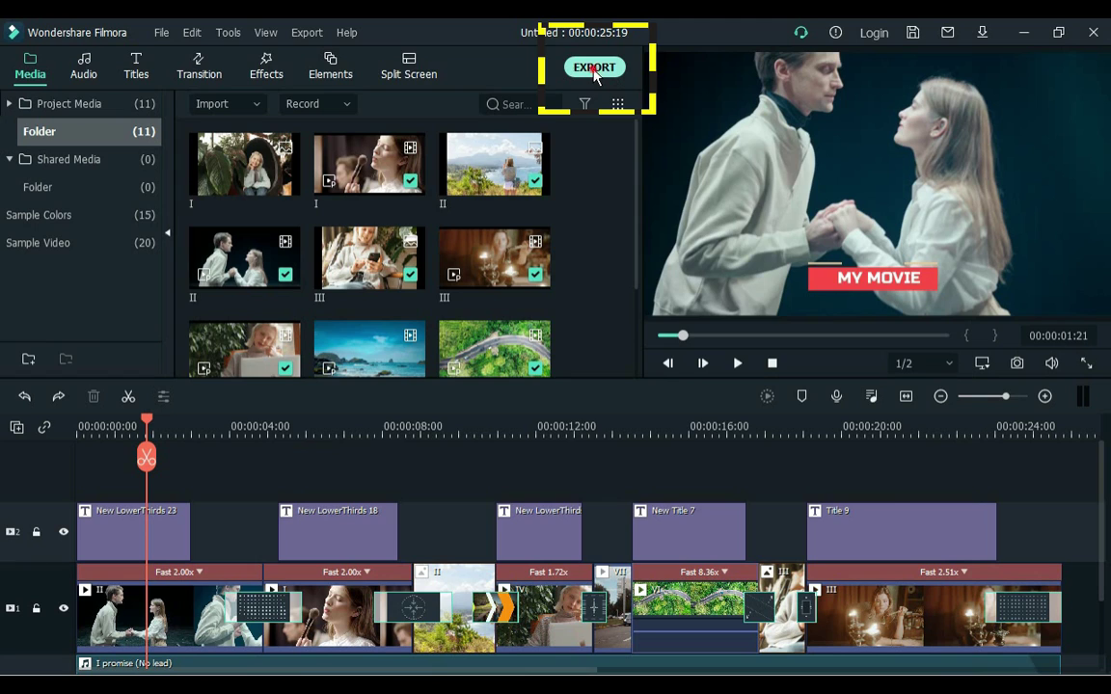
- Review the AVI, Device and YouTube export options, then keep local MP4 output named My Video at 1920x1080
click(594, 69)
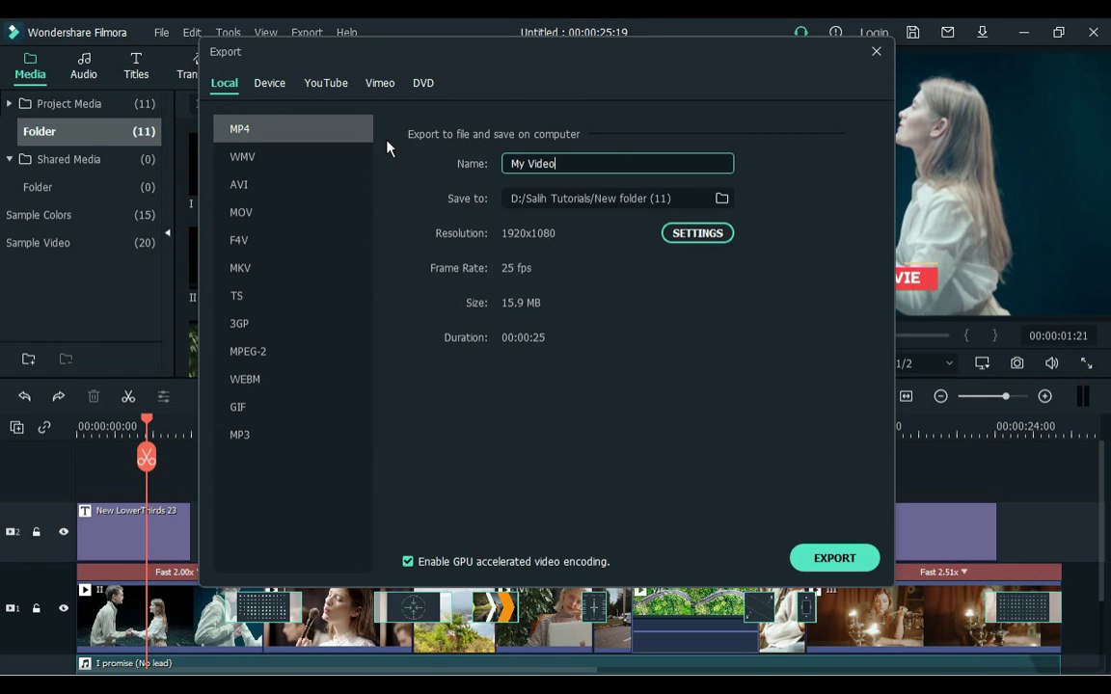
click(256, 185)
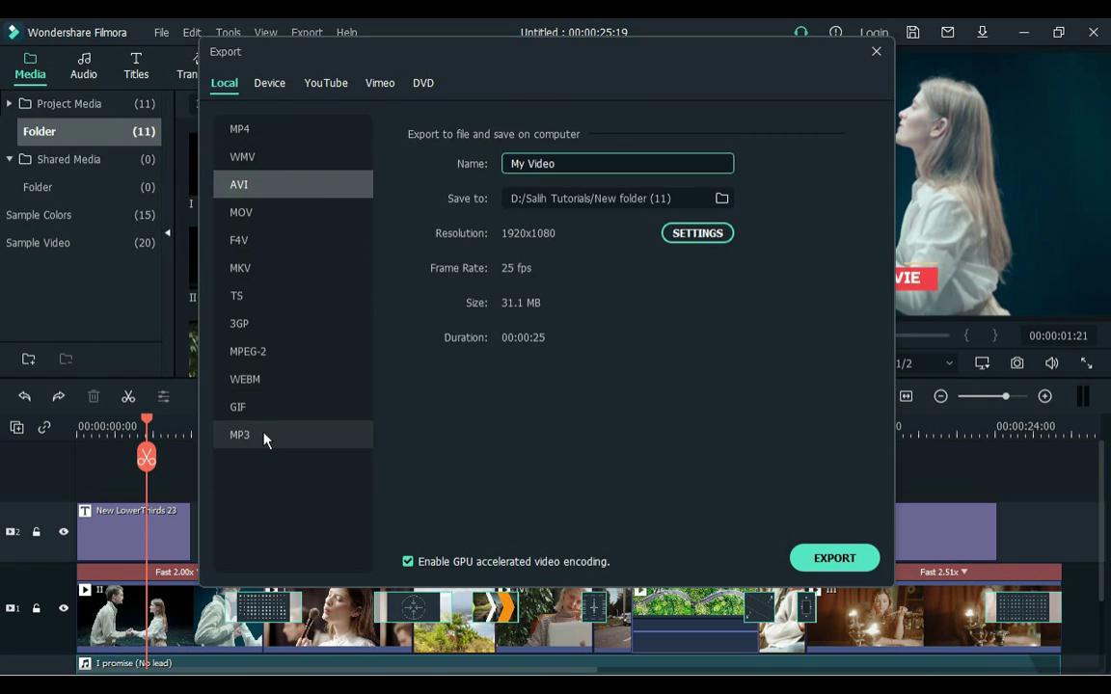
click(266, 137)
click(271, 85)
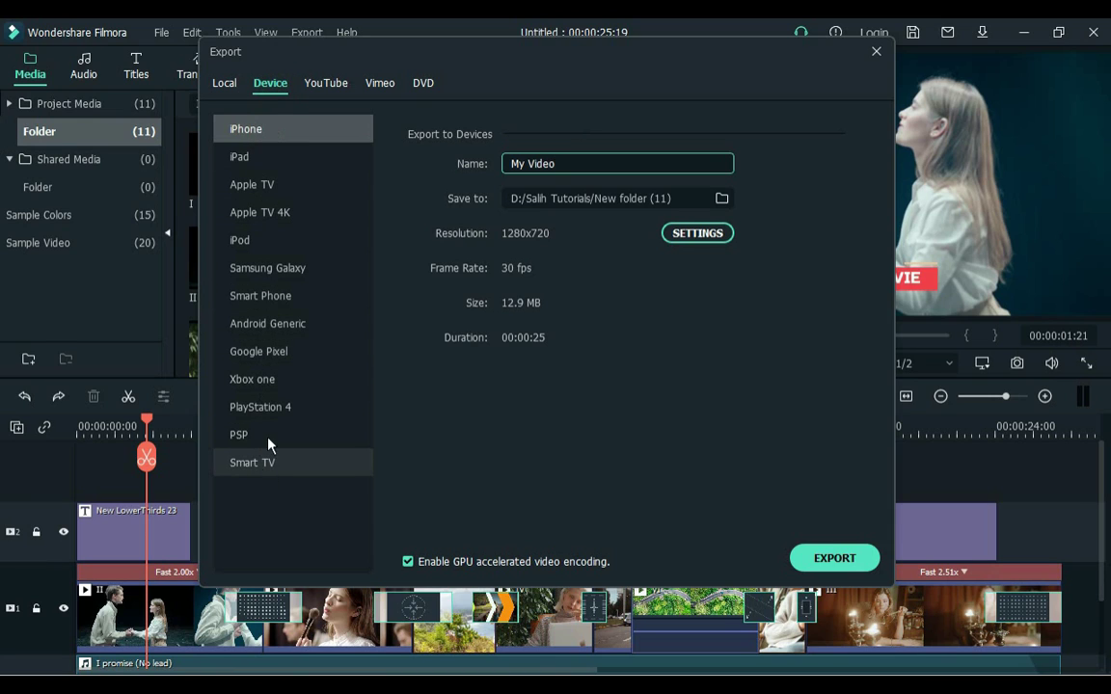
click(315, 85)
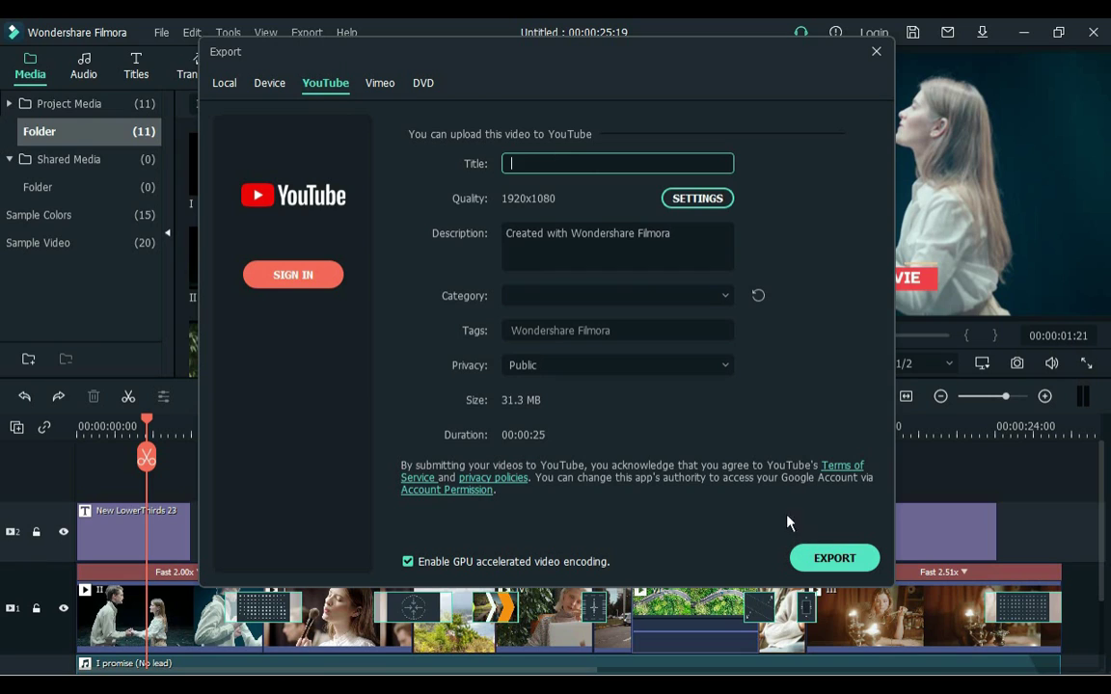
click(221, 85)
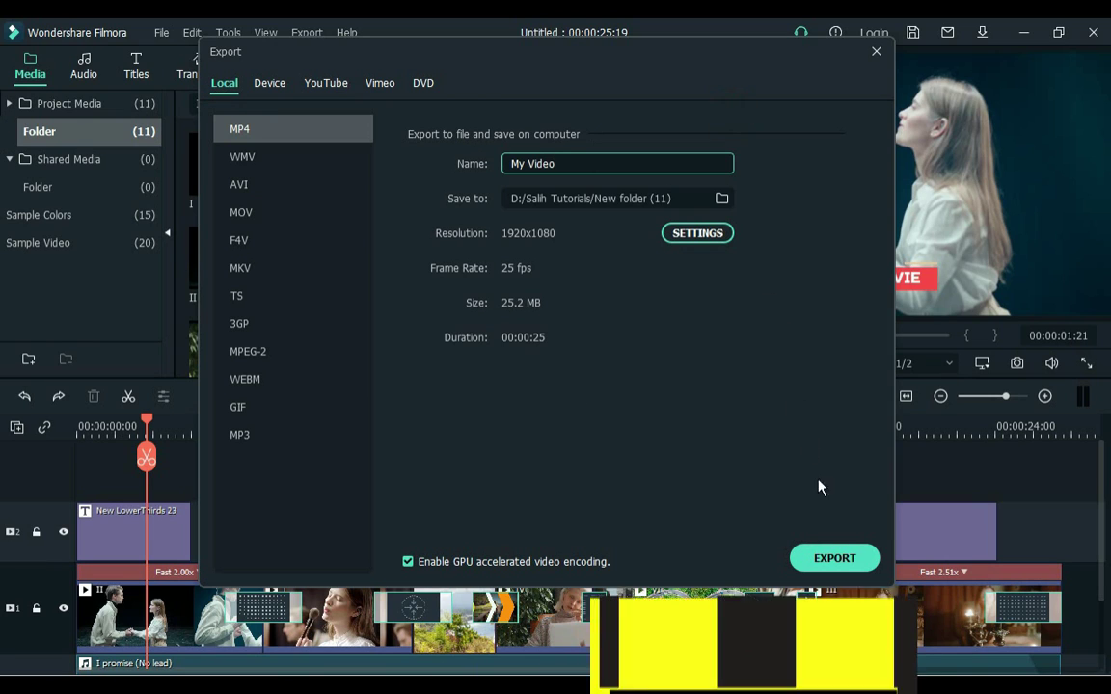
- Start rendering the project to My Video1.mp4
click(834, 559)
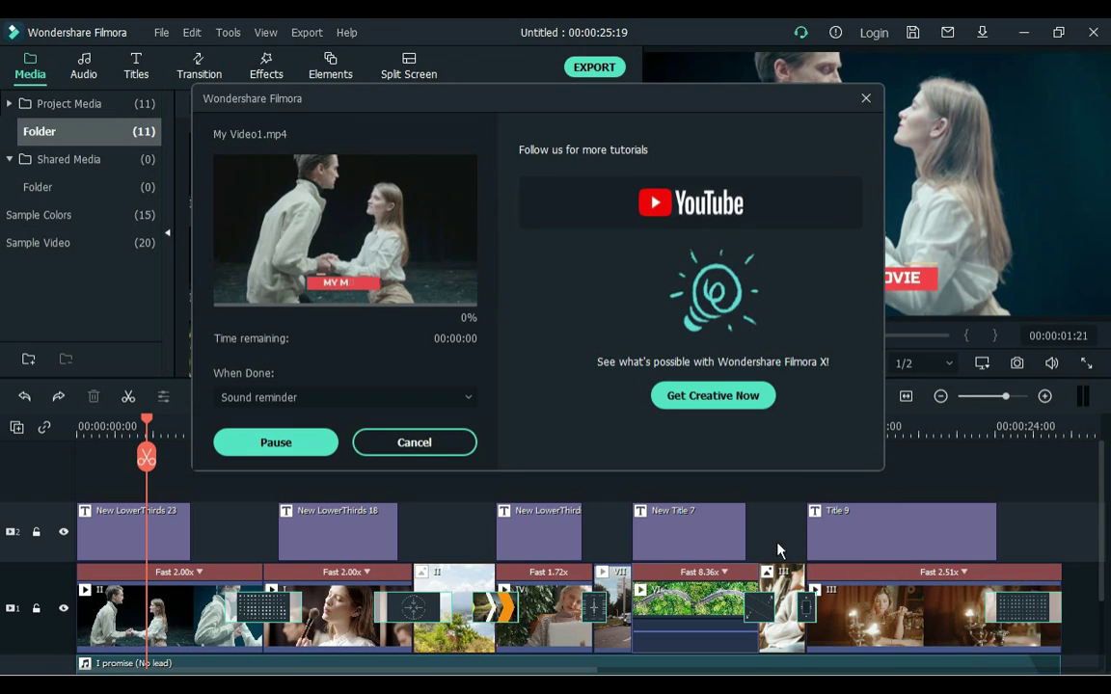